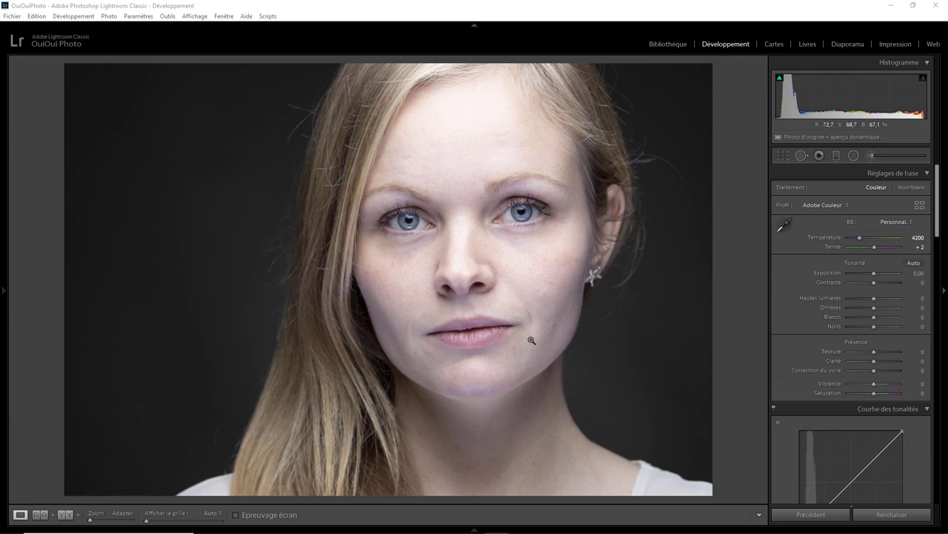
Zoom in to inspect the skin between the eyebrows and across the forehead
click(481, 196)
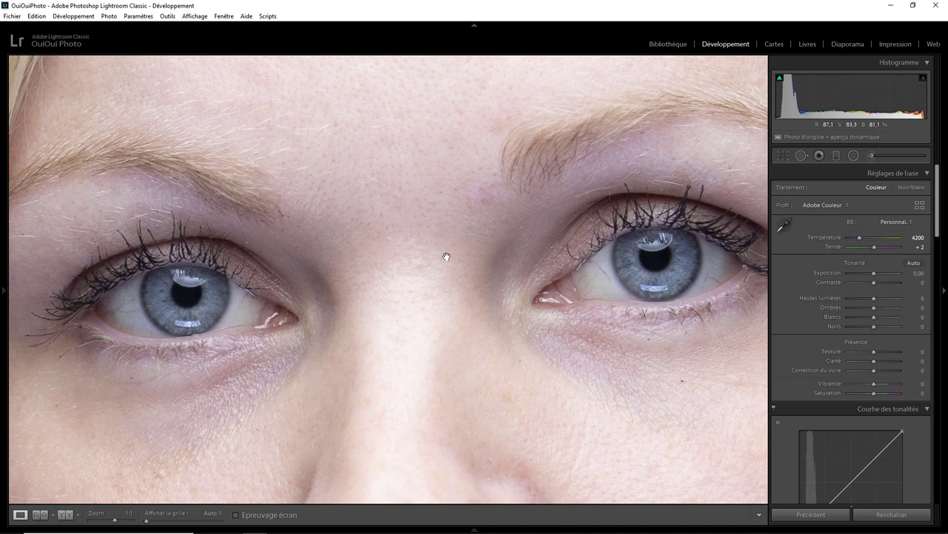
click(418, 186)
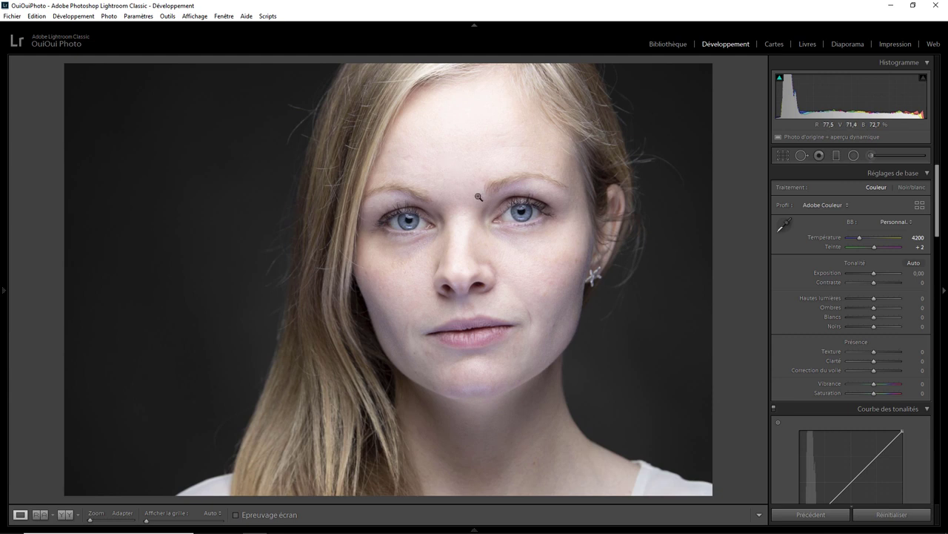
click(435, 171)
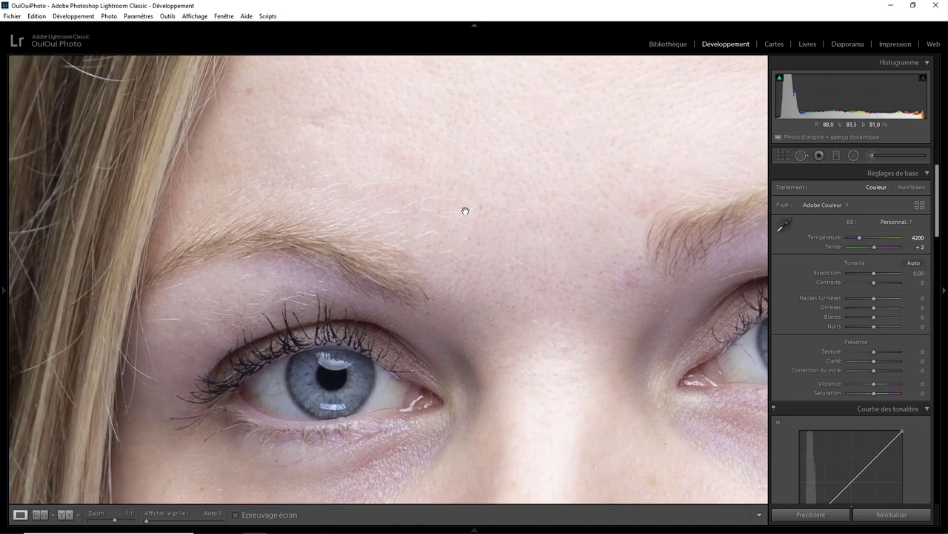
drag(371, 152, 336, 194)
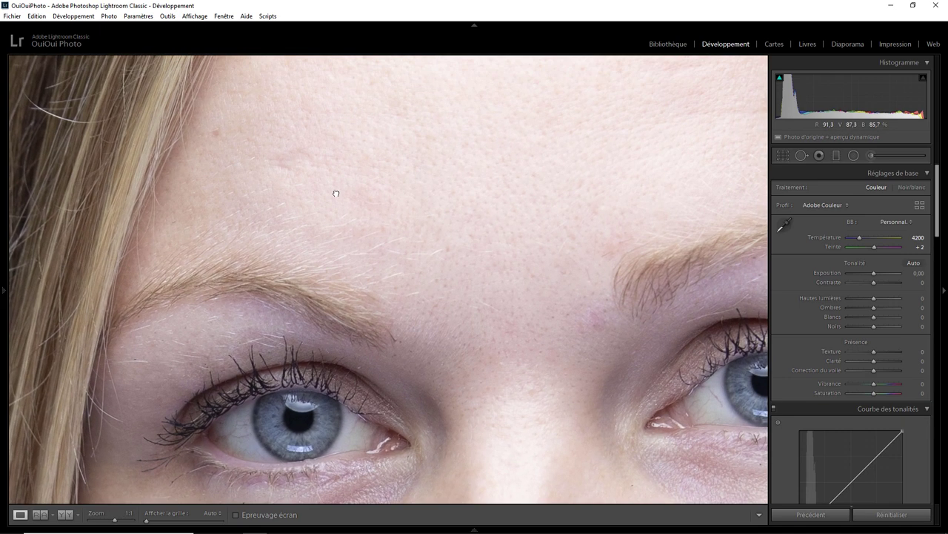
drag(572, 266, 494, 233)
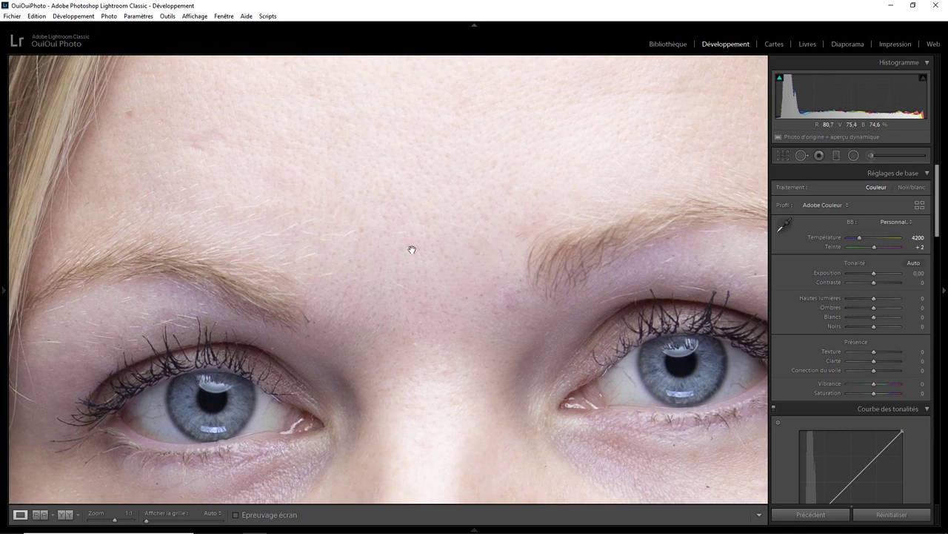
mouse_move(410, 248)
mouse_down()
mouse_move(457, 295)
mouse_move(329, 186)
mouse_up()
click(328, 186)
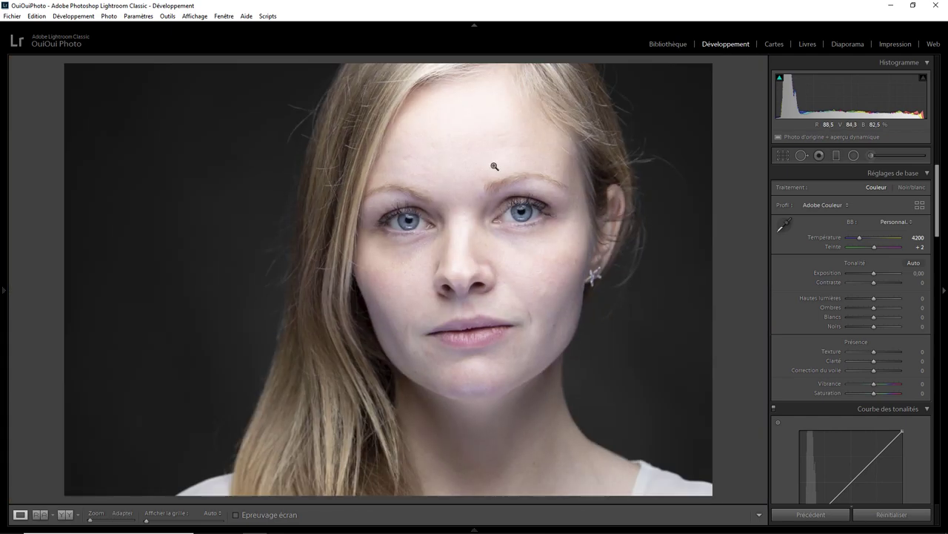
Zoom in and out on the cheek beside the nose and on the forehead
click(548, 294)
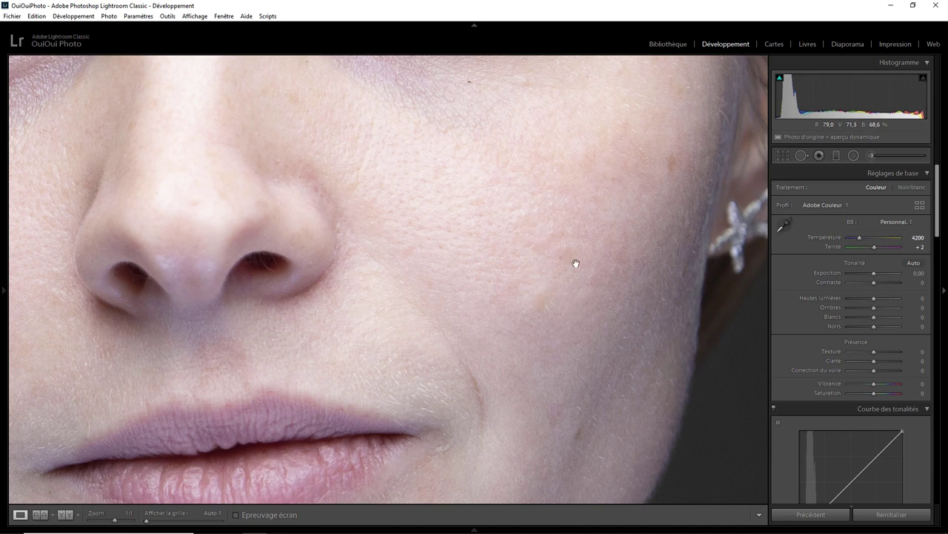
click(530, 247)
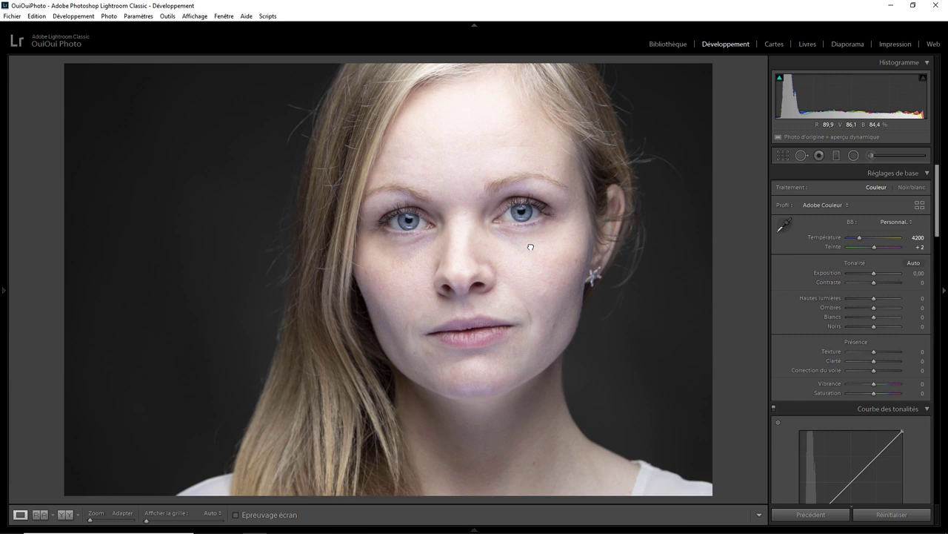
click(406, 165)
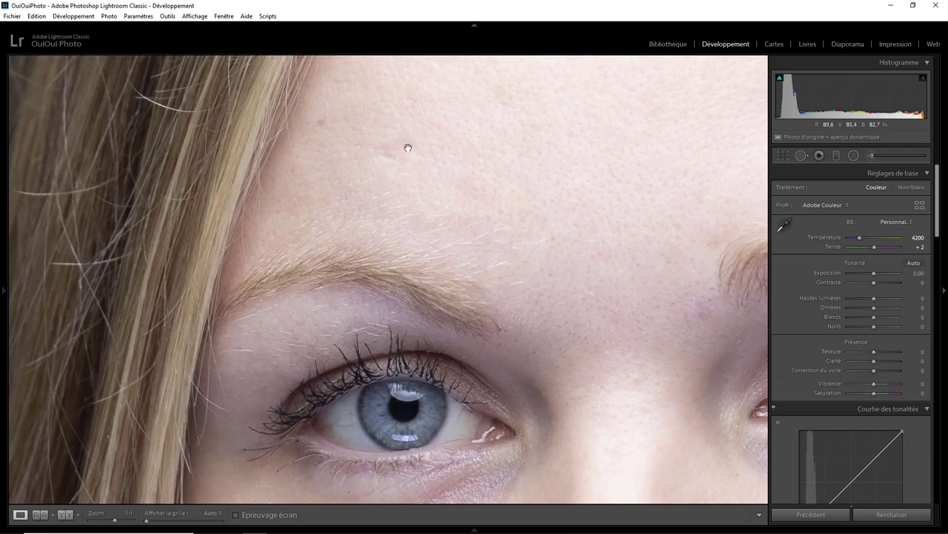
click(400, 147)
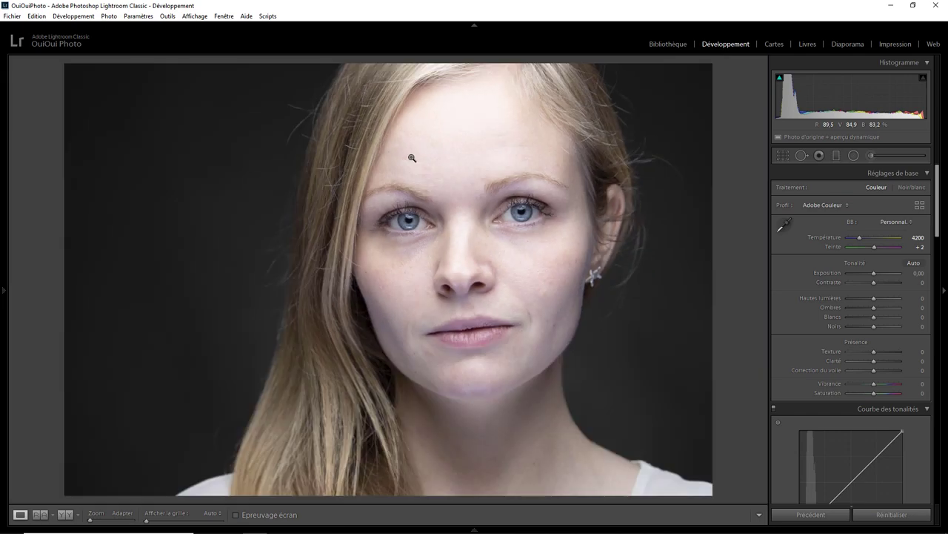
click(412, 158)
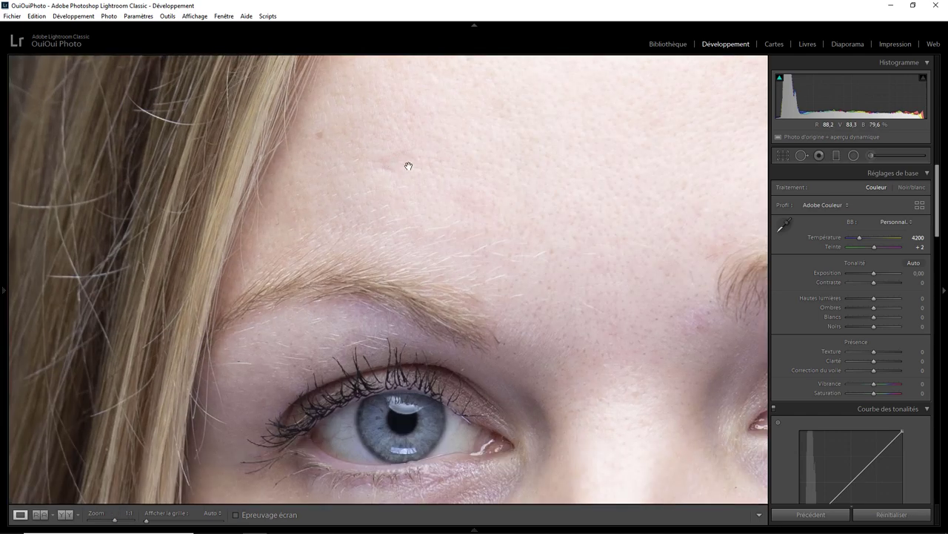
click(406, 162)
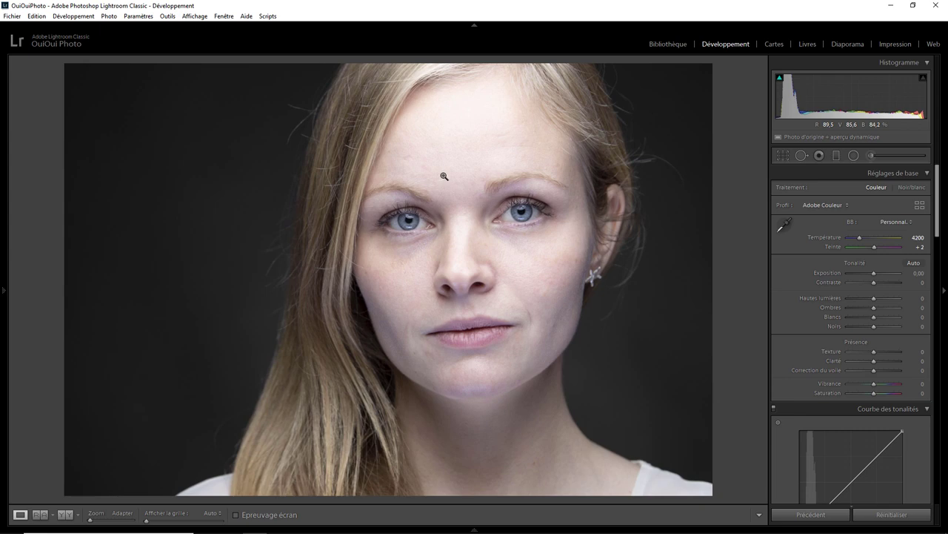
click(411, 161)
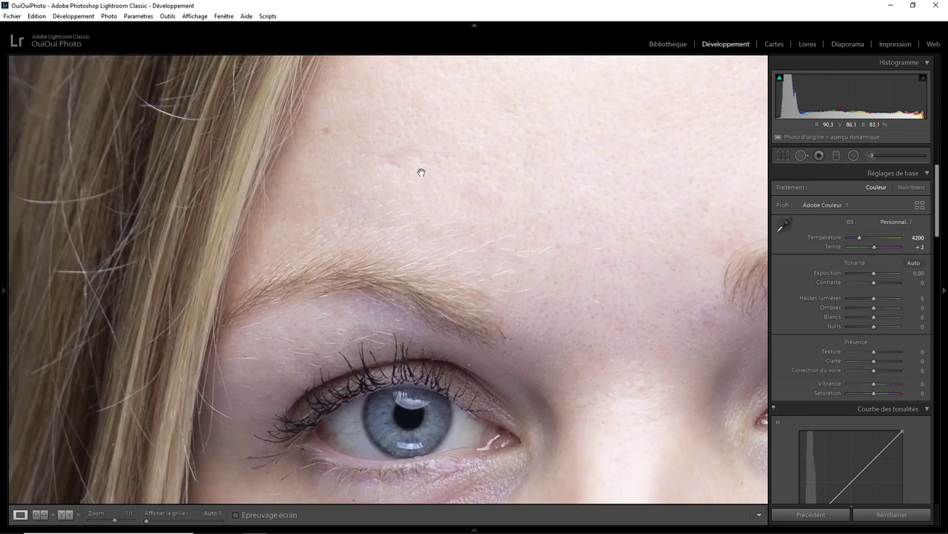
click(411, 162)
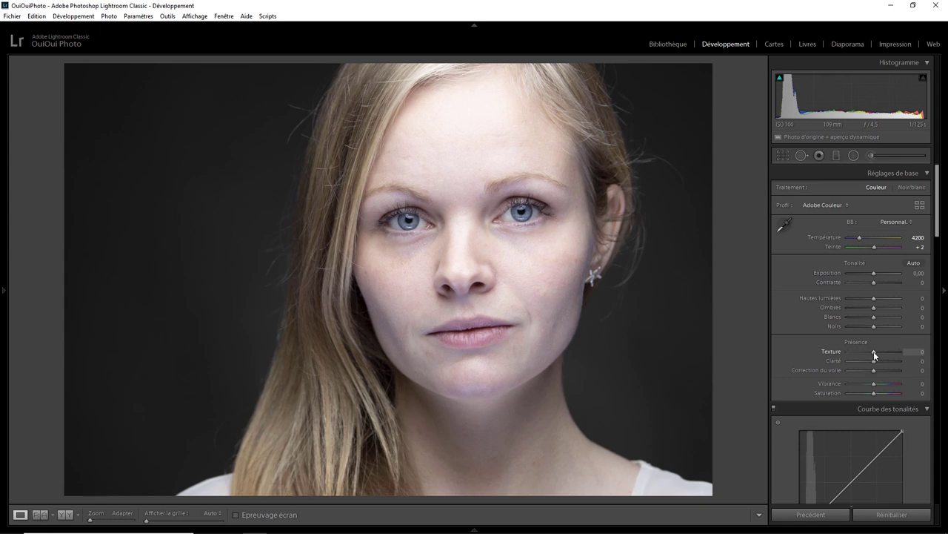
Set Texture to +100 after comparing a lower value, then raise Clarity to +100
drag(873, 351, 941, 353)
click(478, 205)
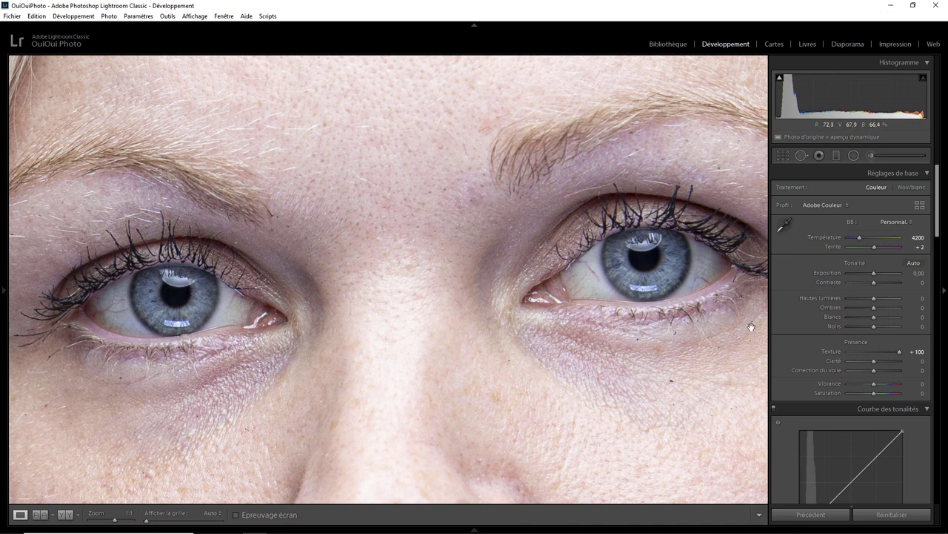
drag(899, 351, 866, 356)
key(ctrl+z)
drag(873, 361, 899, 362)
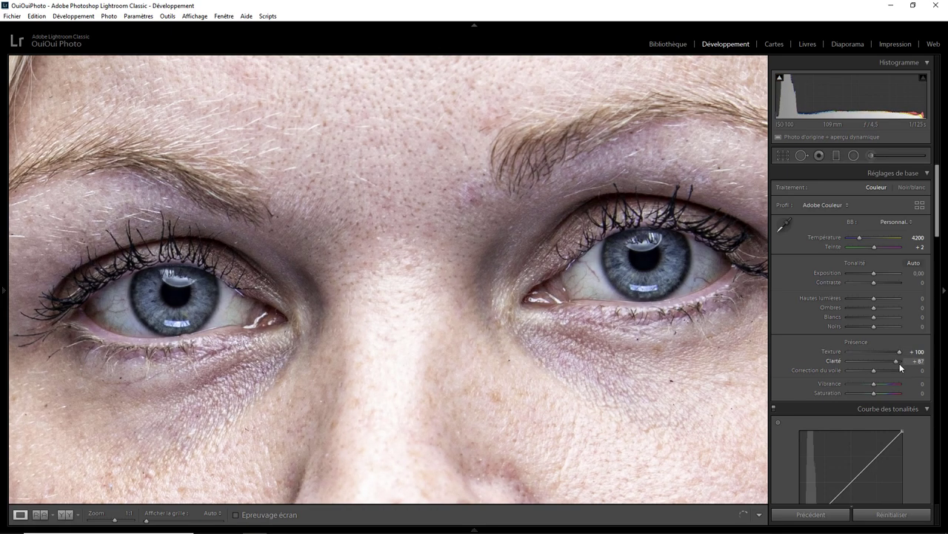
click(464, 182)
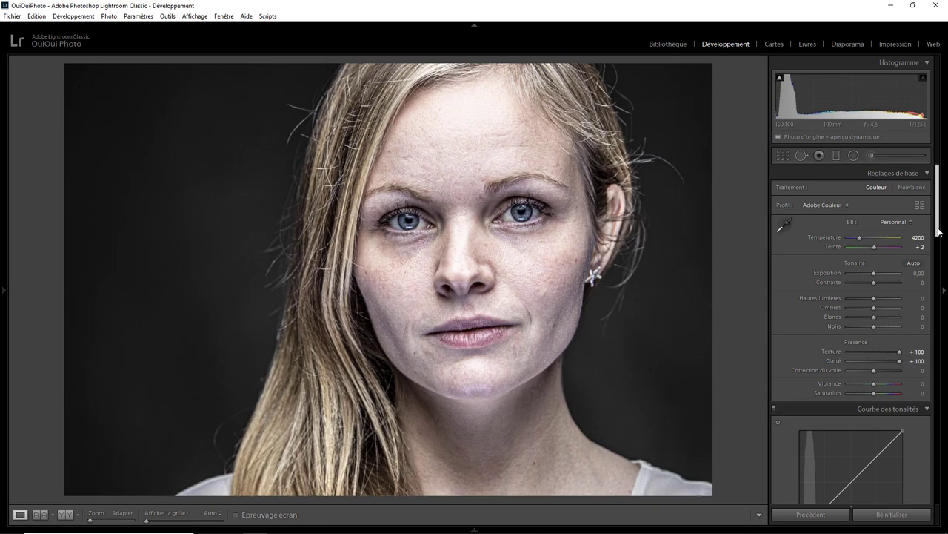
In the HSL panel's All view, drag the Red Luminance slider to −100
scroll(938, 233, down, 5)
scroll(934, 252, down, 4)
scroll(919, 223, down, 1)
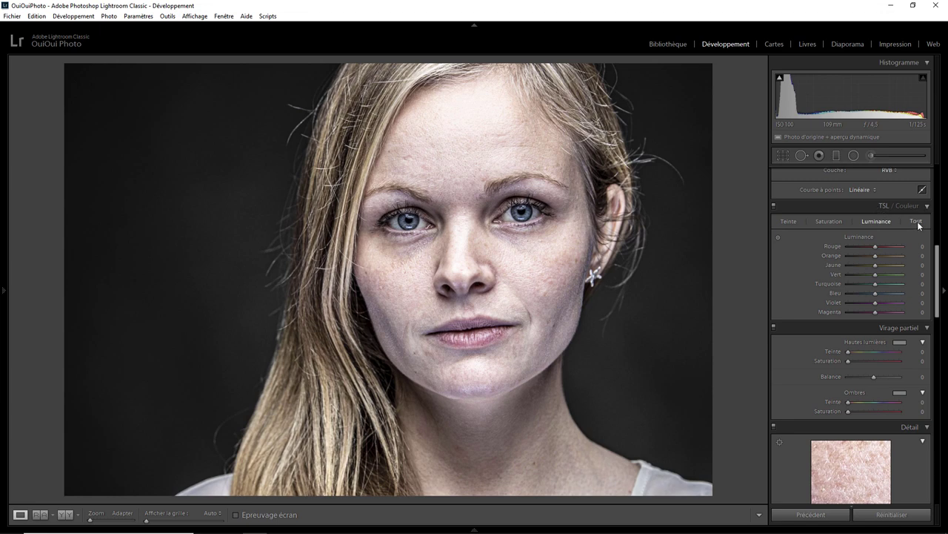
click(916, 221)
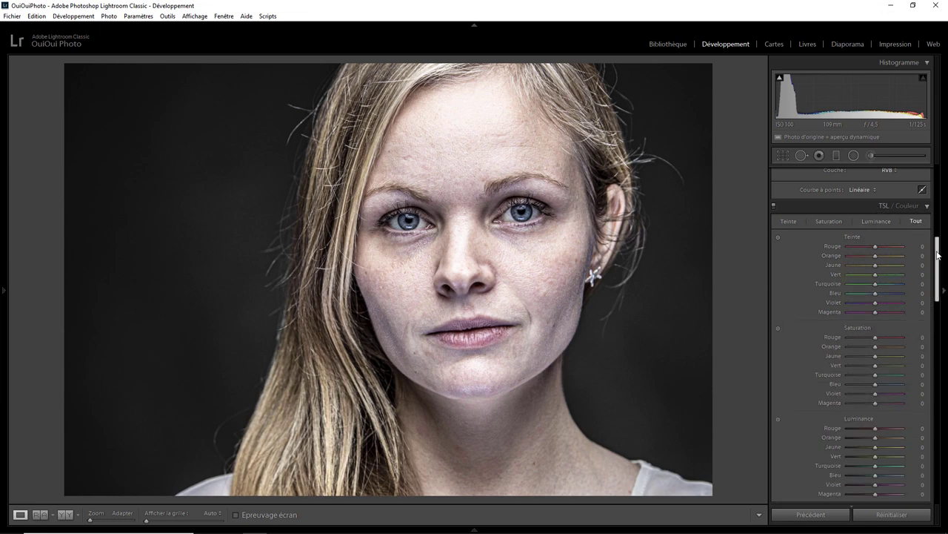
drag(938, 254, 938, 281)
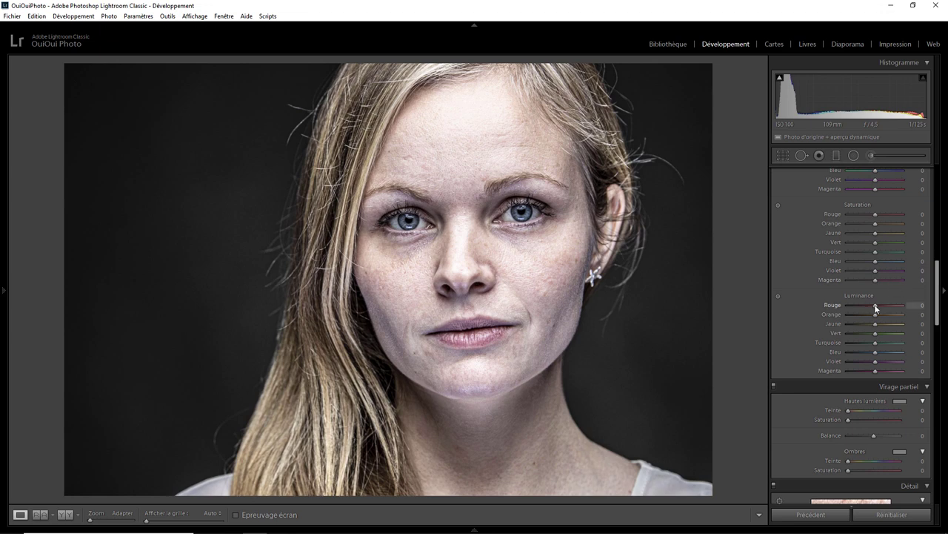
drag(876, 306, 833, 305)
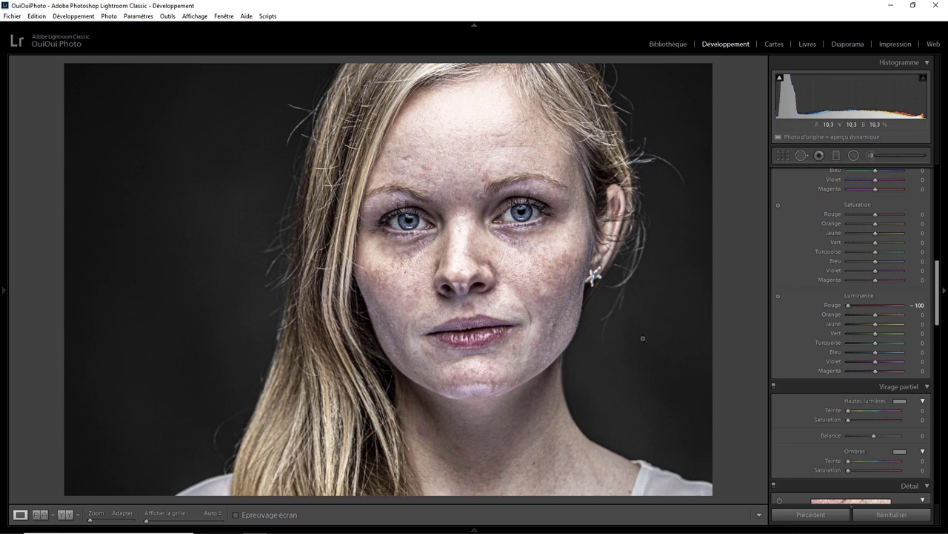
Zoom to 1:1 on the nose and right cheek, then pan across the lips and cheek
click(397, 256)
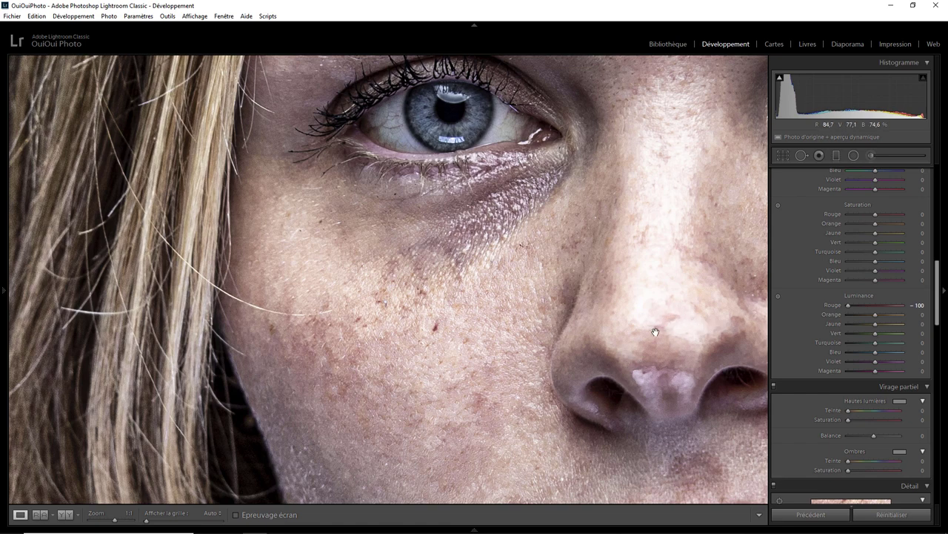
click(712, 318)
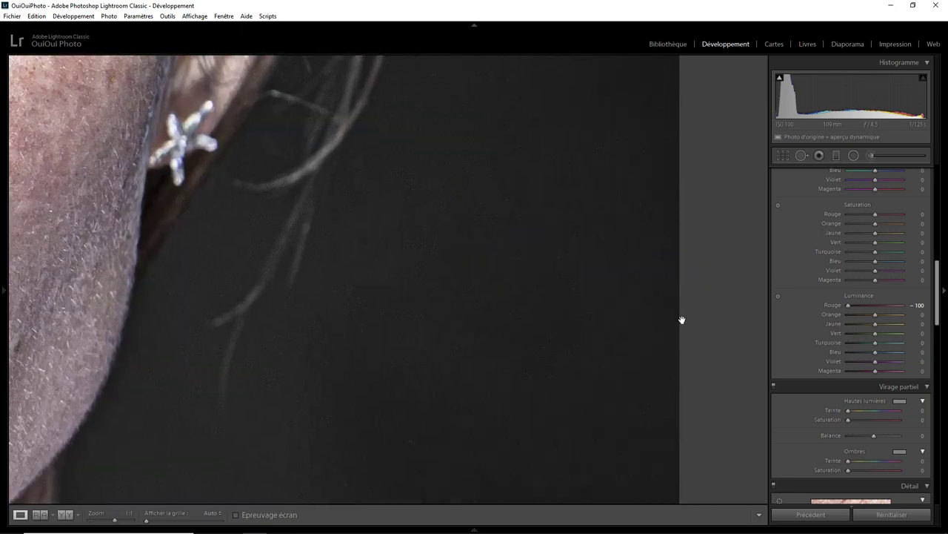
click(199, 259)
click(471, 281)
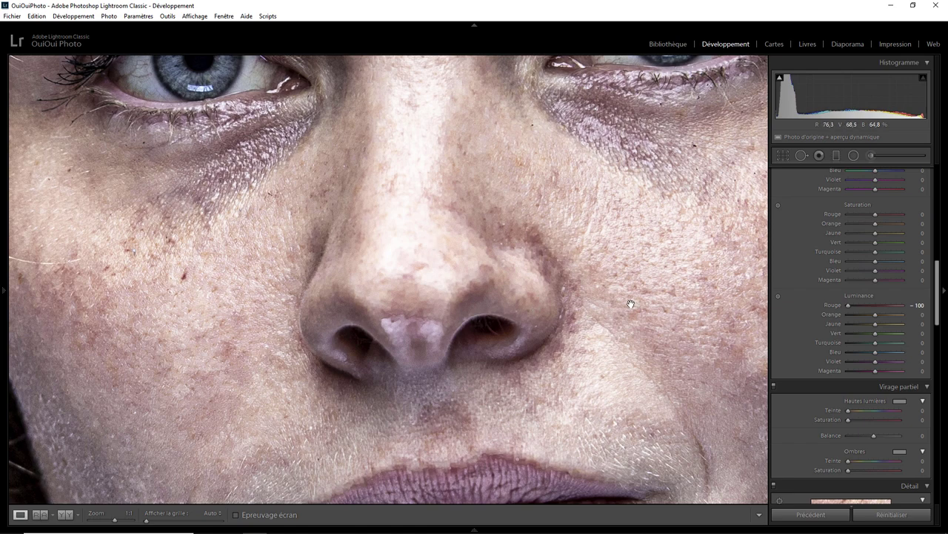
drag(630, 304, 535, 263)
drag(611, 221, 552, 244)
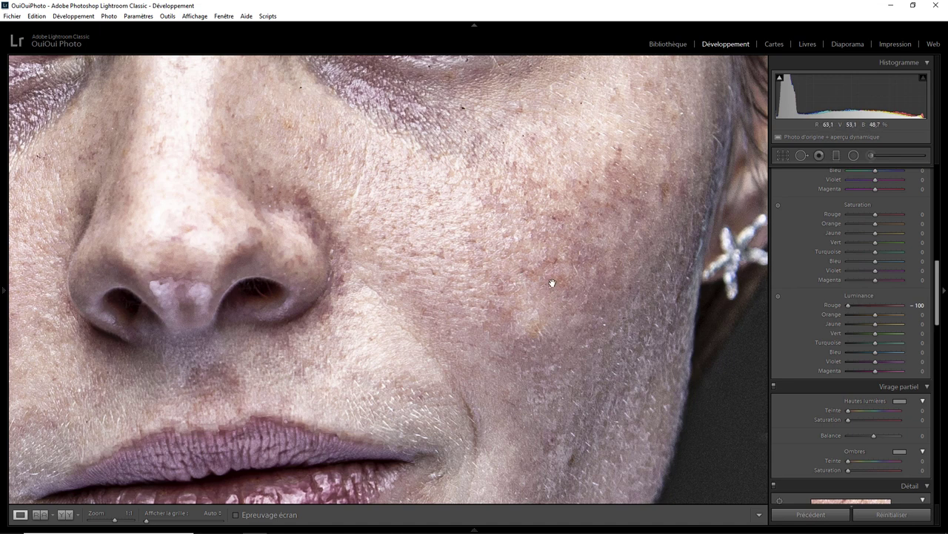
With Spot Removal, heal a first cheek blemish, restoring it after a deletion
click(800, 161)
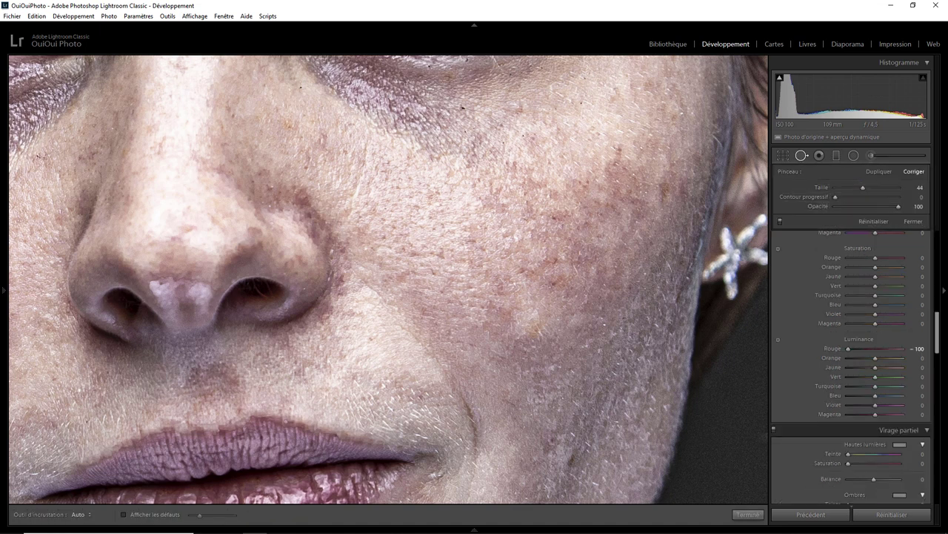
scroll(522, 265, down, 3)
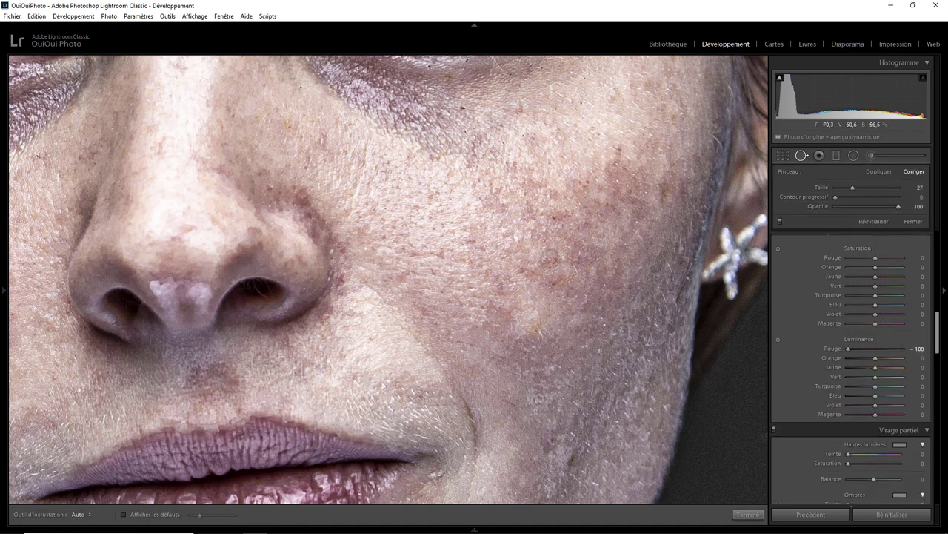
scroll(550, 259, up, 3)
scroll(550, 258, down, 2)
scroll(550, 260, down, 2)
drag(549, 260, 522, 269)
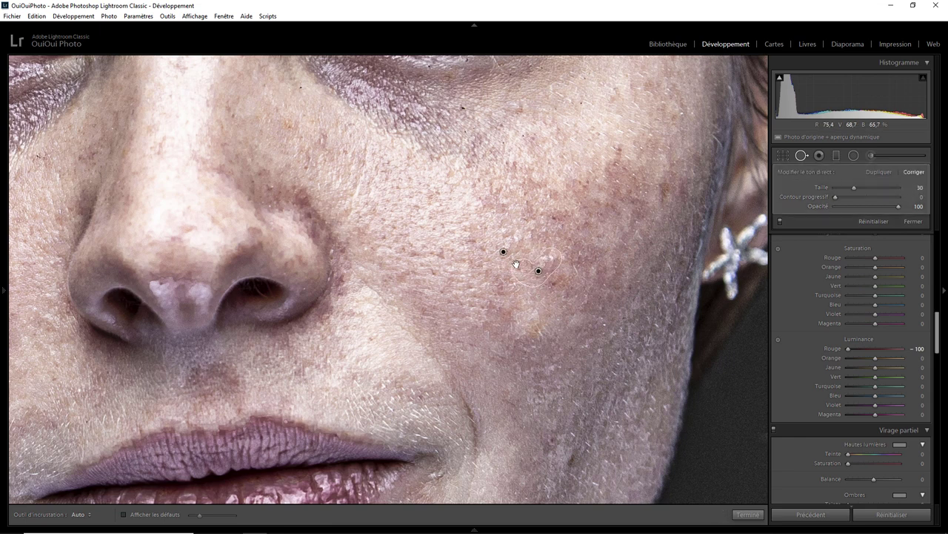
key(Delete)
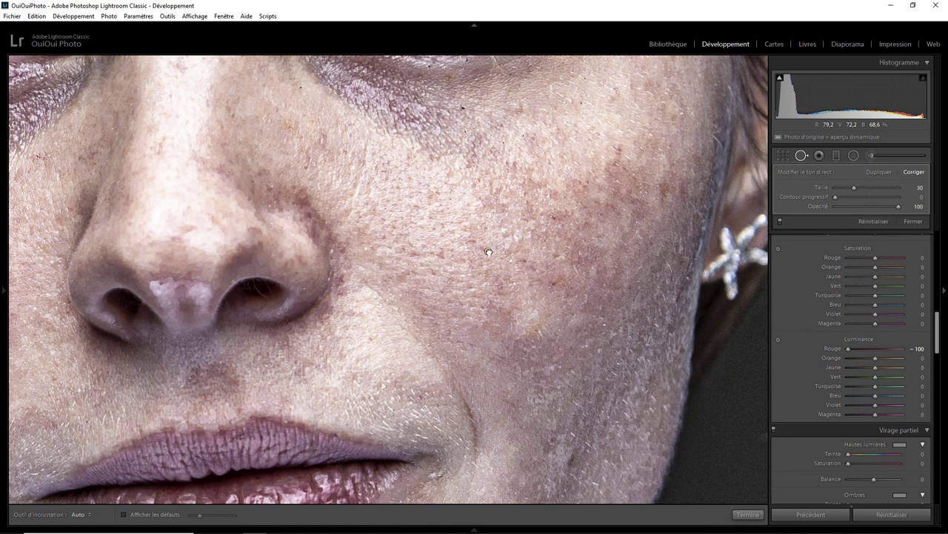
key(ctrl+z)
Heal more cheek spots, dropping one unwanted heal and moving a dark spot's sample upward
drag(558, 282, 555, 281)
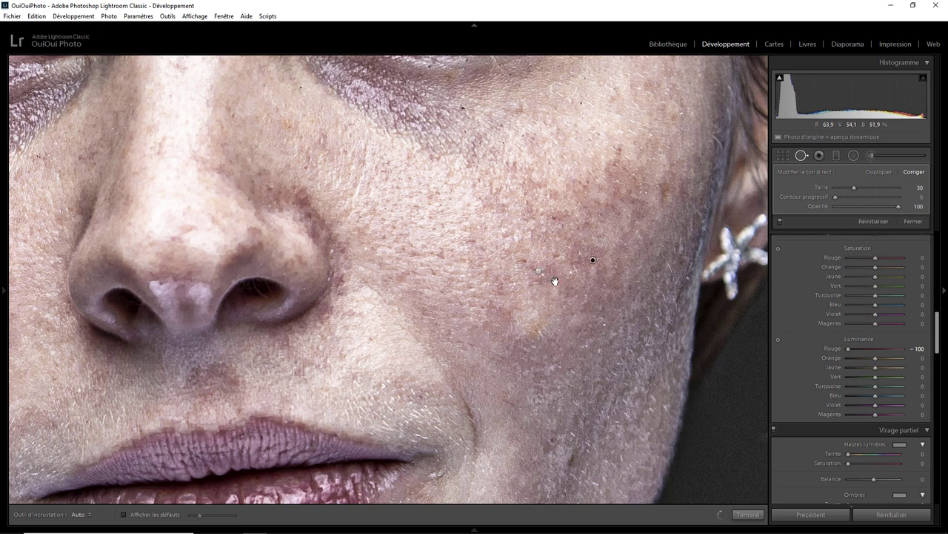
key(Delete)
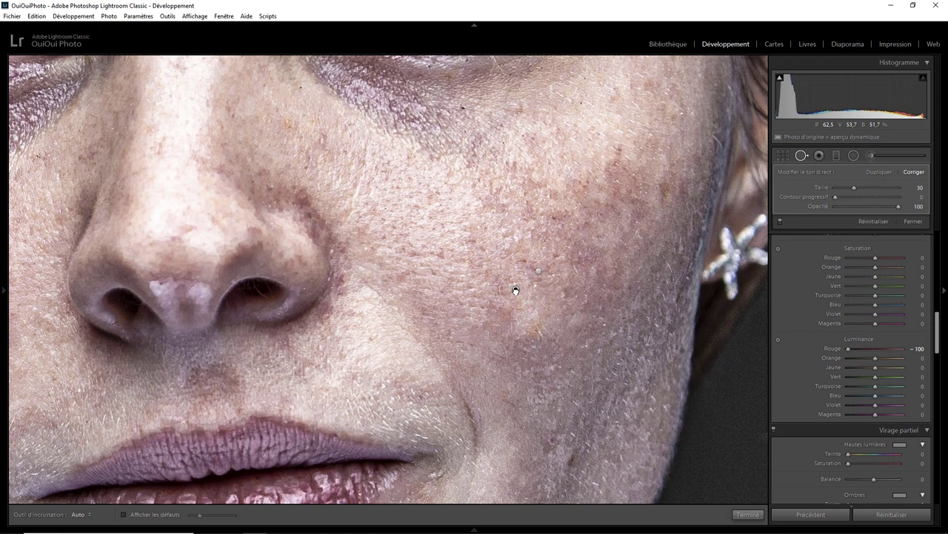
click(512, 286)
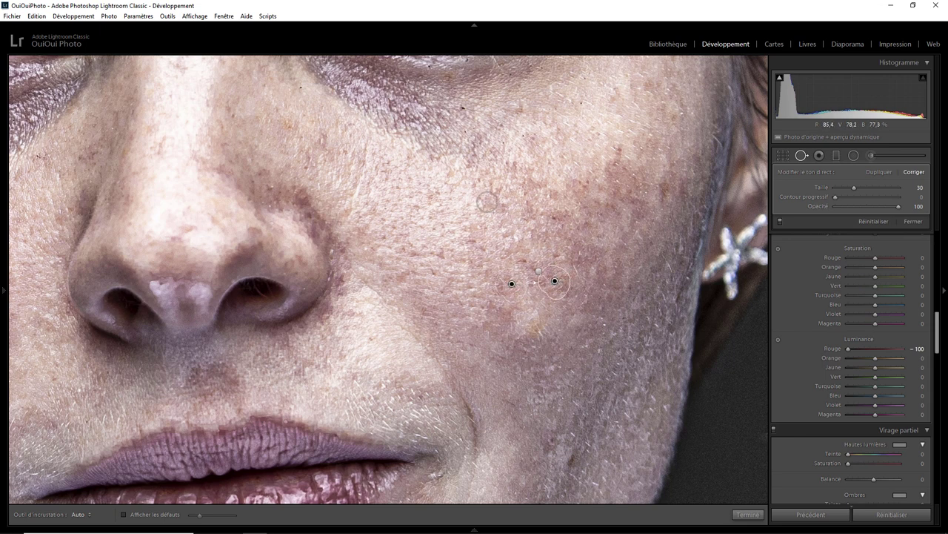
drag(487, 200, 496, 203)
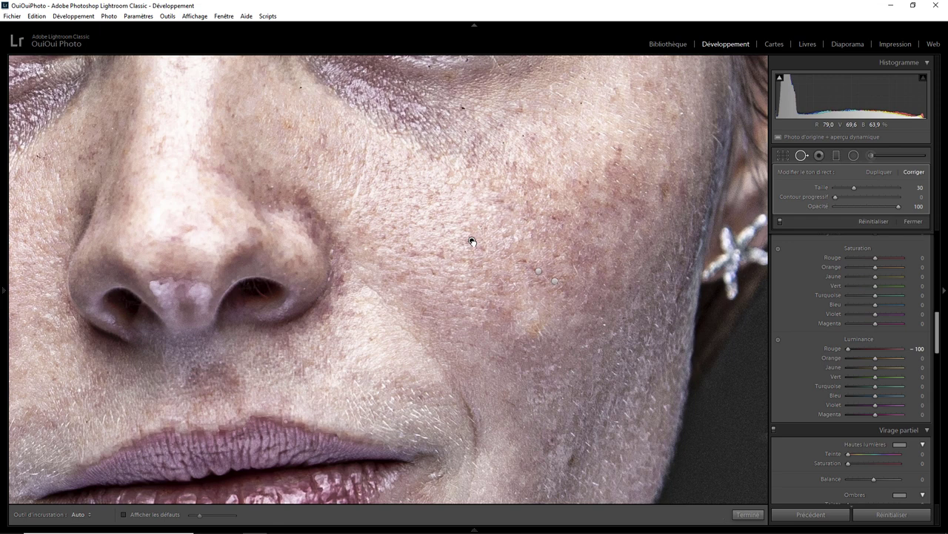
mouse_move(552, 217)
mouse_down()
mouse_move(570, 214)
mouse_move(548, 216)
mouse_up()
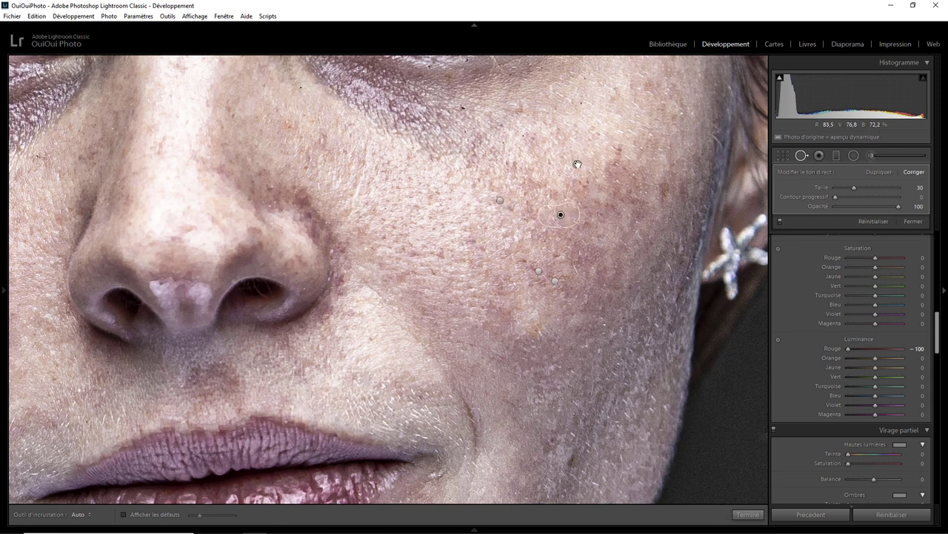
drag(583, 187, 582, 190)
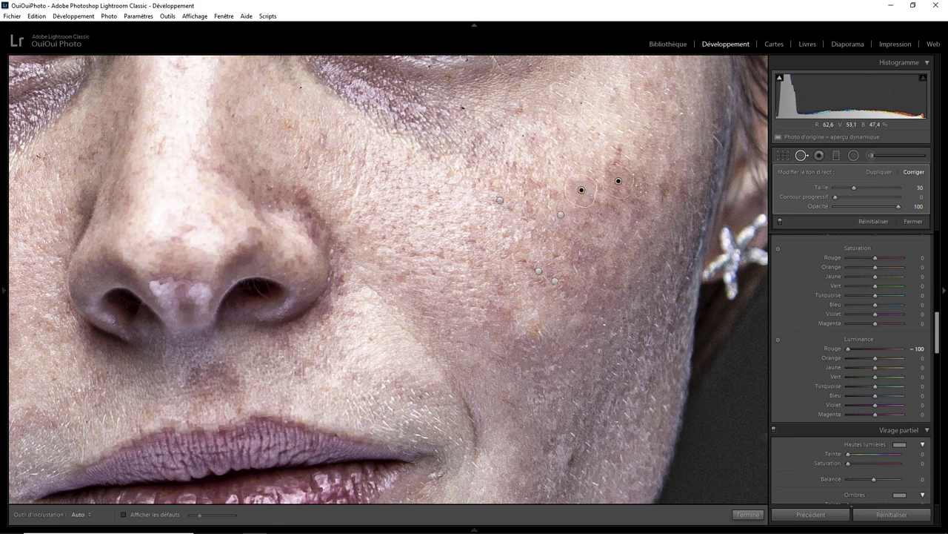
drag(582, 190, 583, 159)
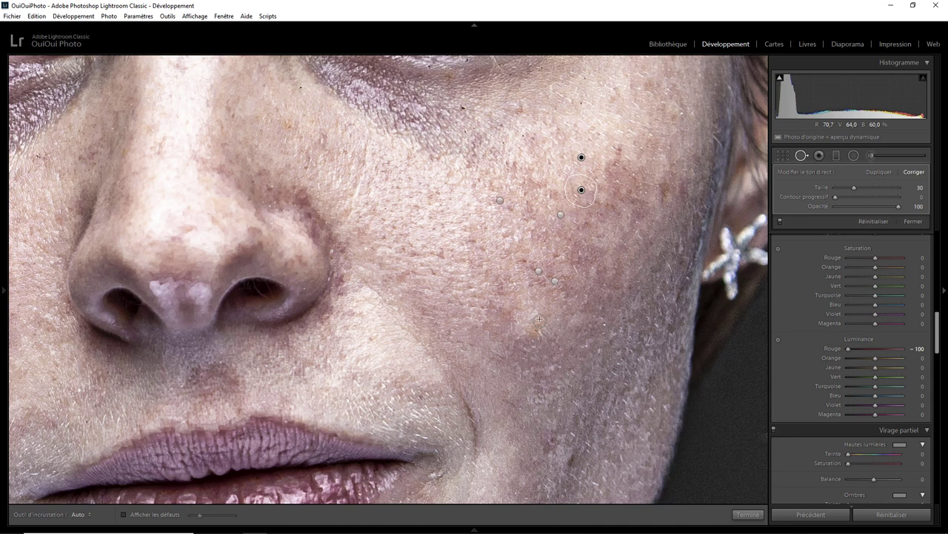
Heal lower-cheek blemishes and move one sample from near the lips onto cheek skin
mouse_move(540, 318)
mouse_down()
mouse_move(526, 333)
mouse_move(542, 325)
mouse_move(534, 337)
mouse_up()
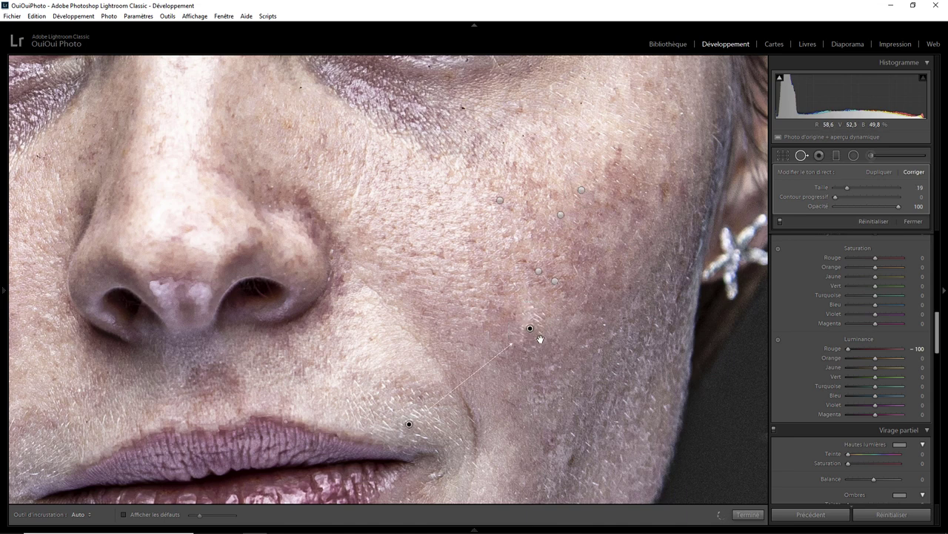
scroll(409, 418, down, 3)
drag(406, 413, 491, 298)
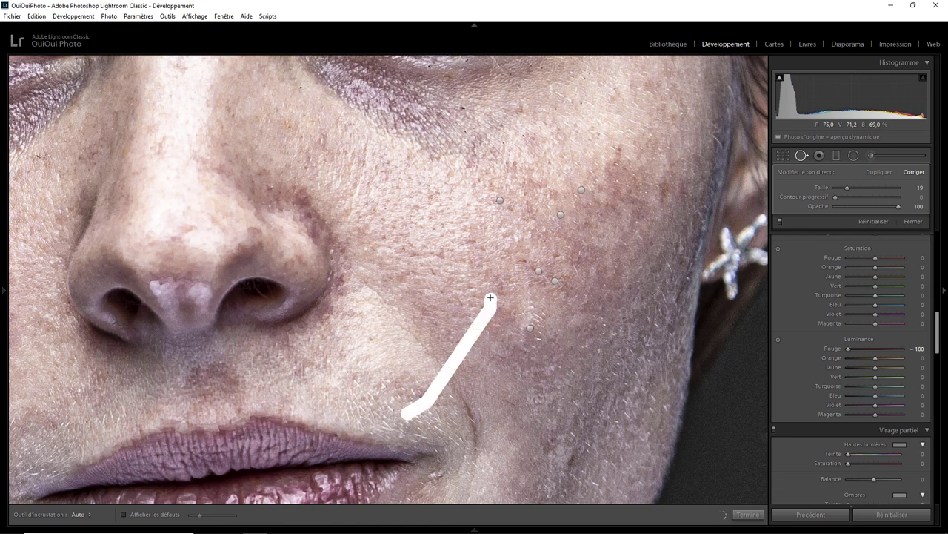
click(531, 327)
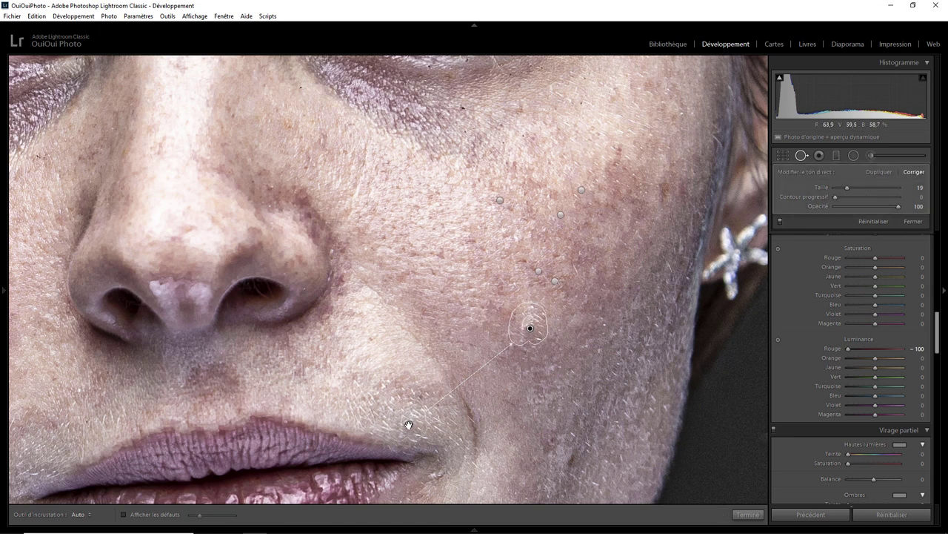
mouse_move(408, 425)
mouse_down()
mouse_move(478, 299)
mouse_move(575, 325)
mouse_up()
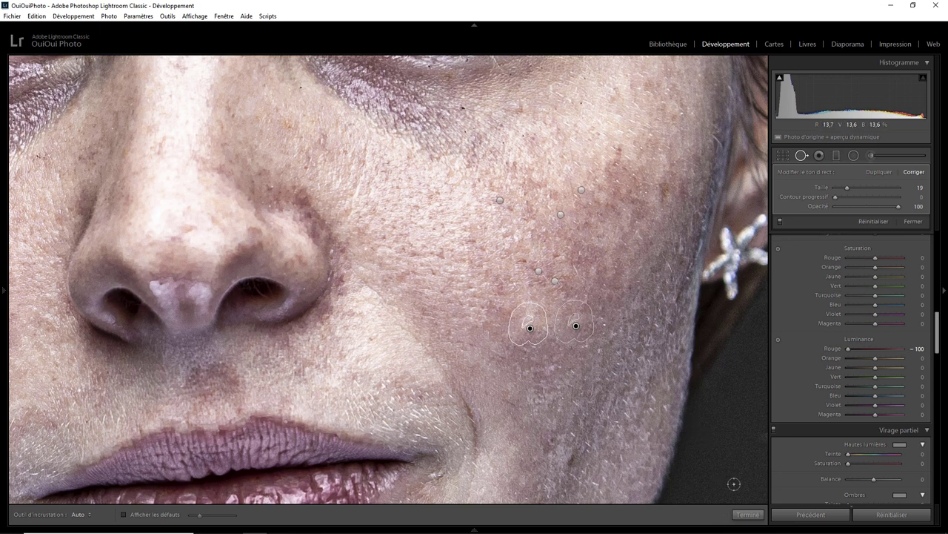
Close Spot Removal and reset Red Luminance, Texture and Clarity to 0
click(749, 514)
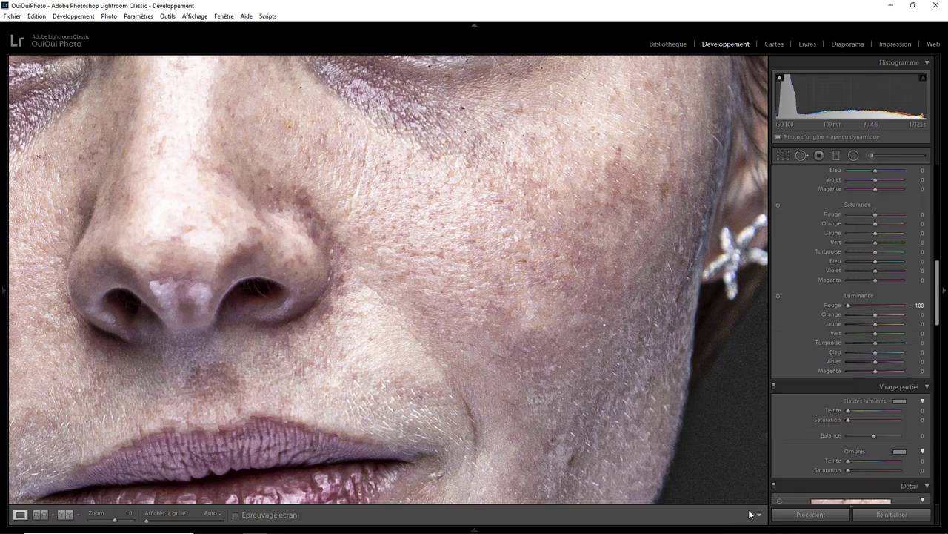
double_click(849, 305)
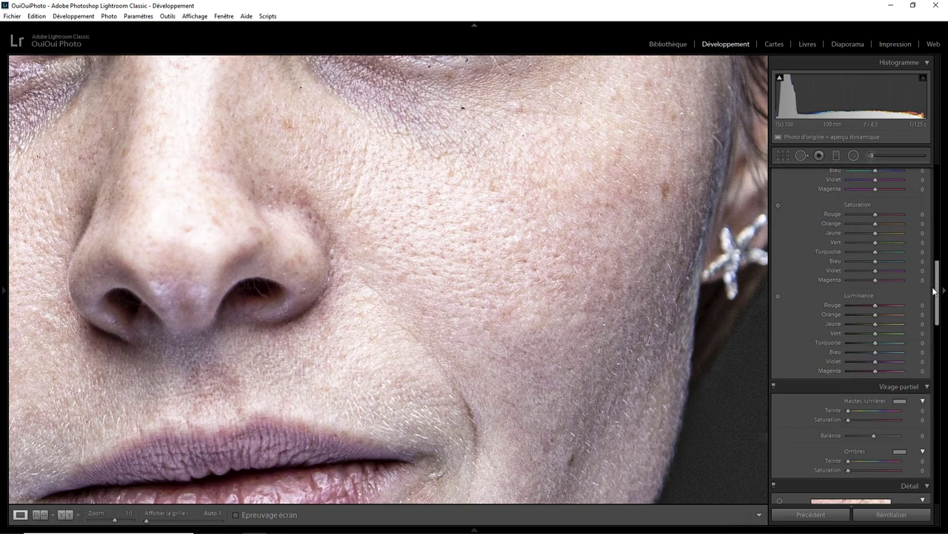
drag(937, 291, 937, 212)
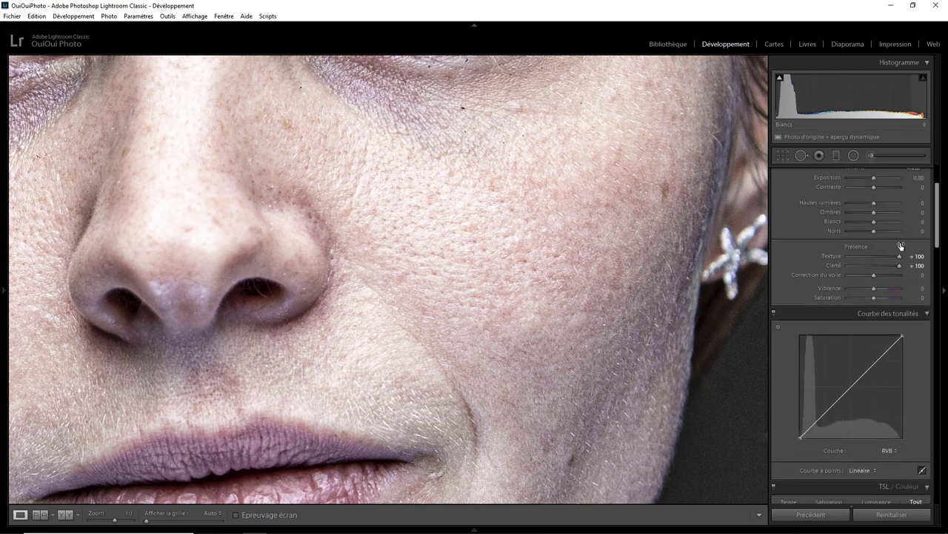
double_click(899, 256)
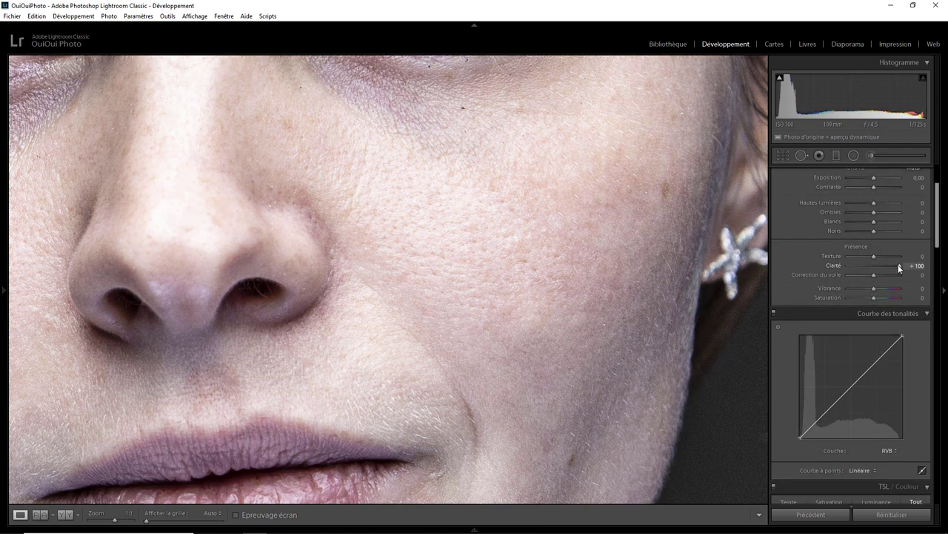
double_click(899, 265)
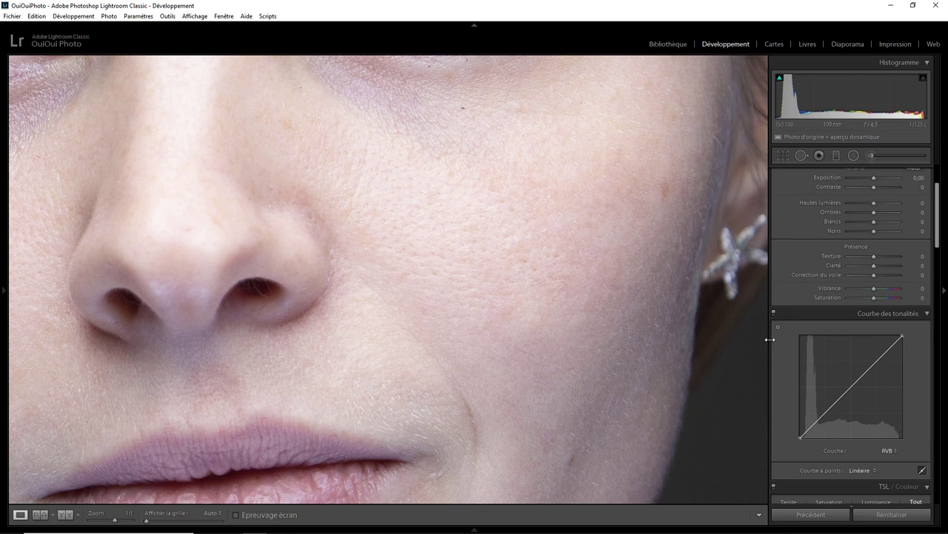
Toggle the Before/After view to compare with the original, ending on the edit
key(backslash)
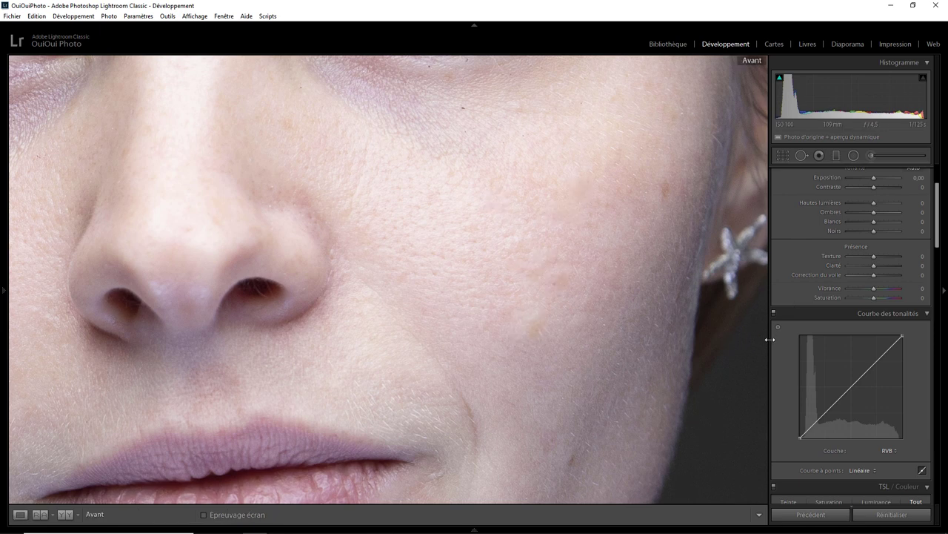
key(backslash)
key(backslash)
key(backslash)
key(backslash)
key(backslash)
key(backslash)
key(backslash)
key(backslash)
key(backslash)
key(backslash)
key(backslash)
key(backslash)
key(backslash)
key(backslash)
key(backslash)
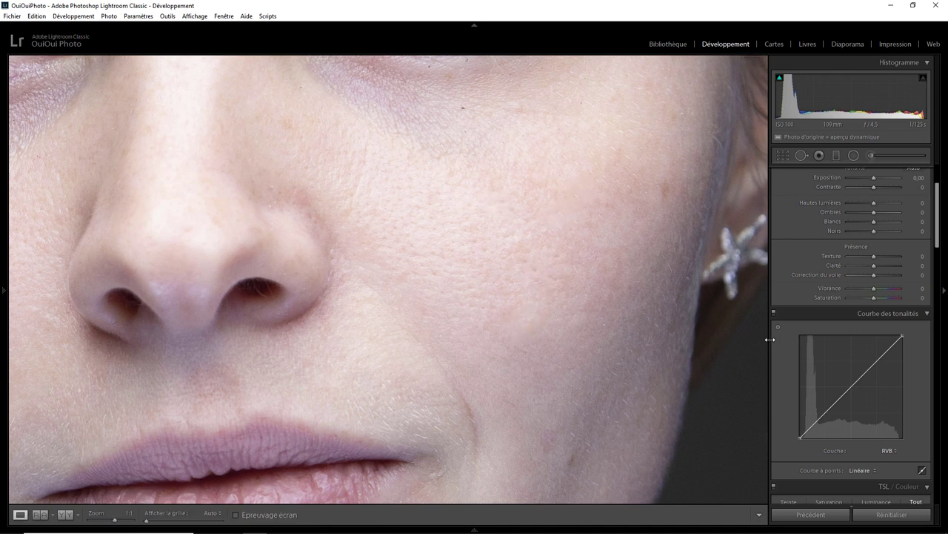
key(backslash)
key(backslash)
Check Clarity at +100 on the mouth and chin, then reset it to 0
click(512, 279)
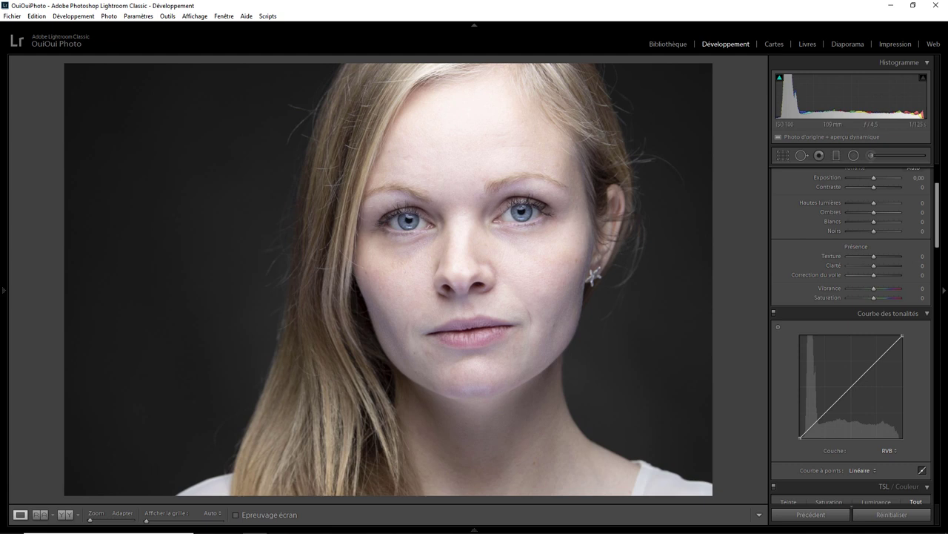
scroll(937, 222, up, 3)
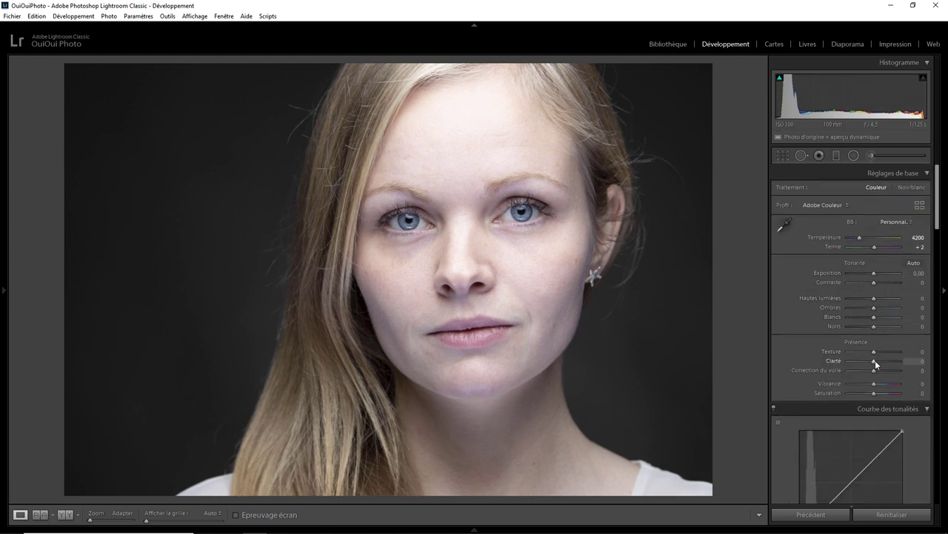
drag(875, 361, 901, 361)
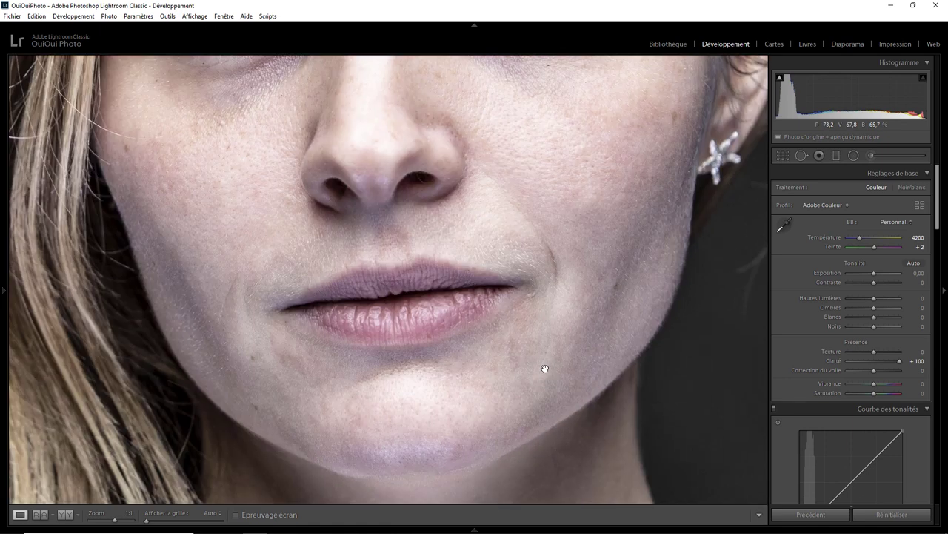
click(519, 349)
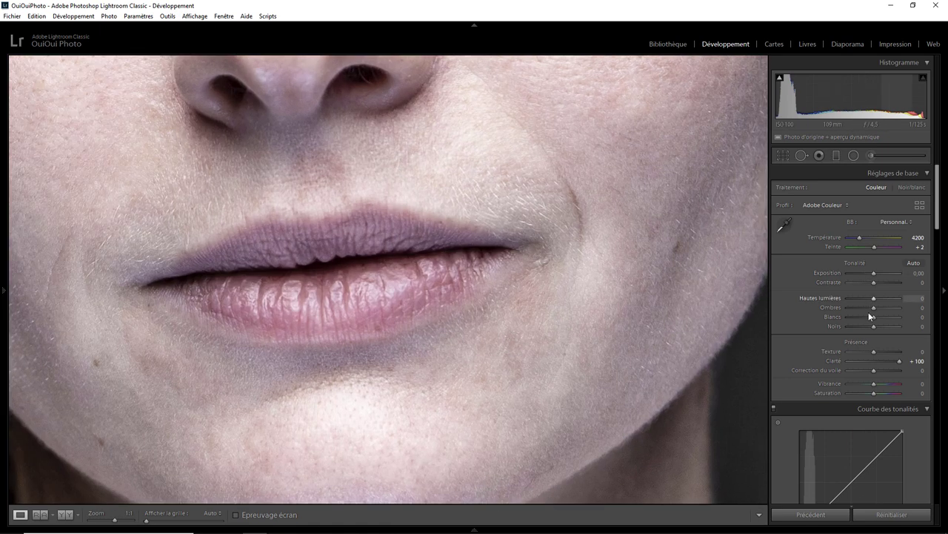
double_click(901, 361)
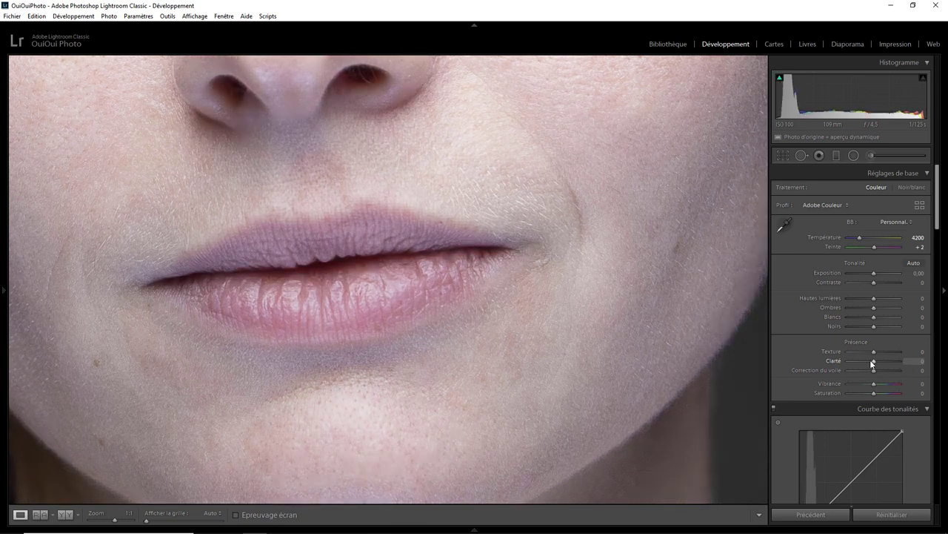
Try Clarity +100 again, reset it to 0, and pan to the eye and upper cheek
drag(872, 360, 910, 364)
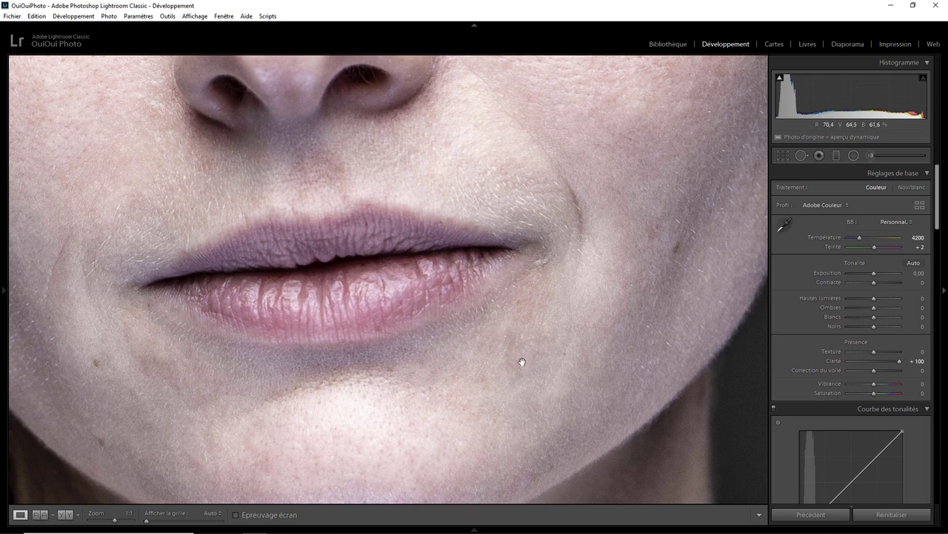
double_click(901, 361)
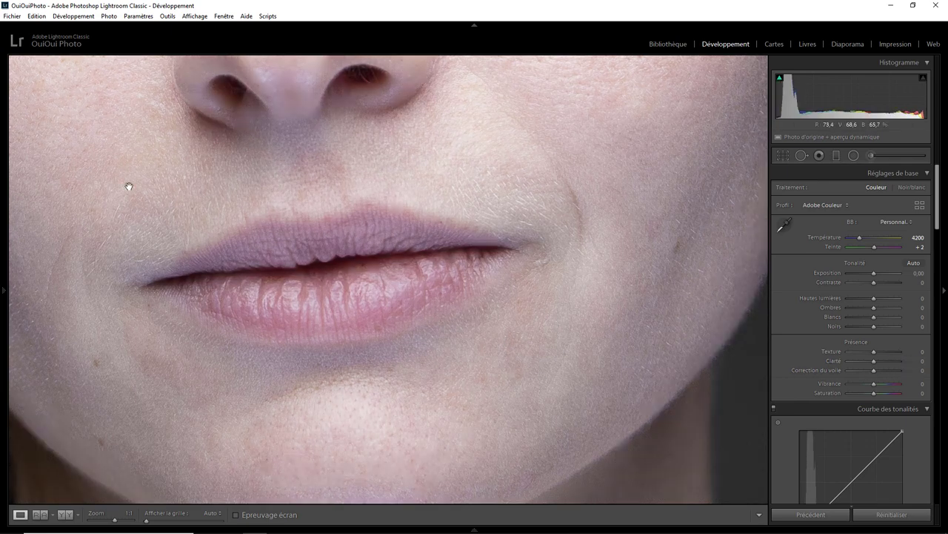
drag(127, 184, 546, 406)
drag(497, 194, 449, 292)
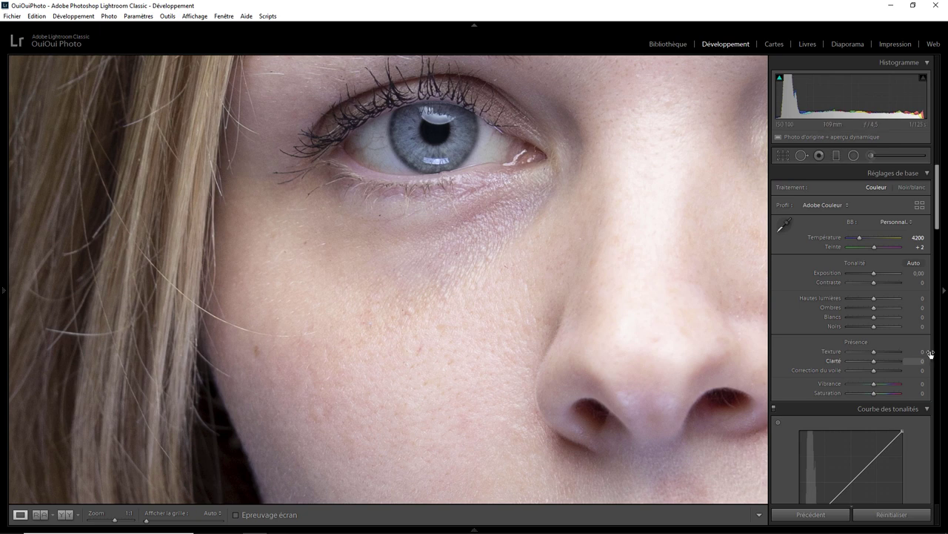
Restore Clarity to +100 and apply a cheek radial filter with exposure 0 and contrast 34
key(ctrl+z)
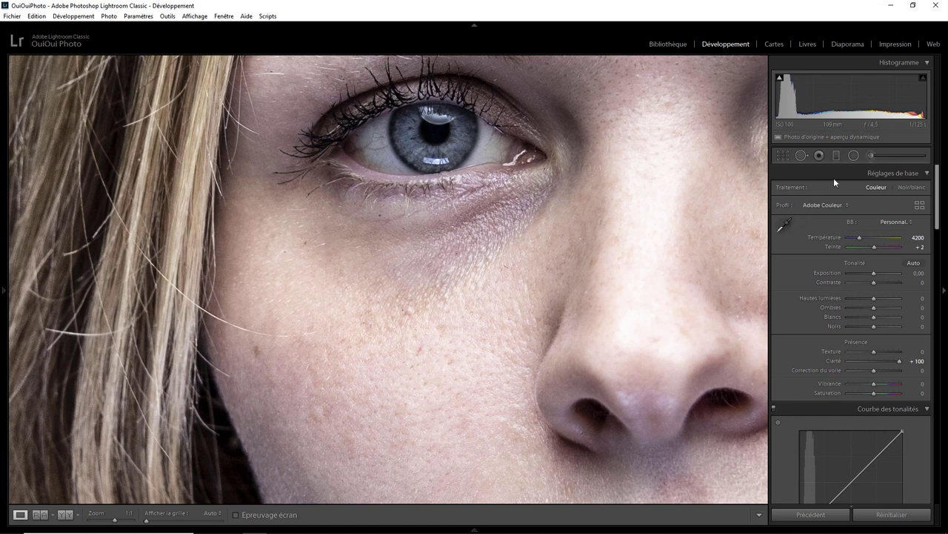
click(853, 156)
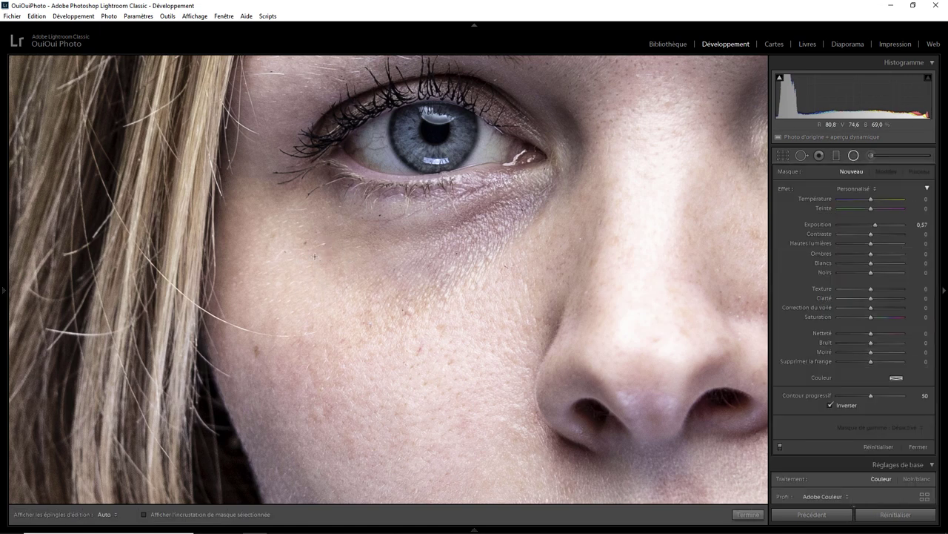
drag(314, 257, 388, 317)
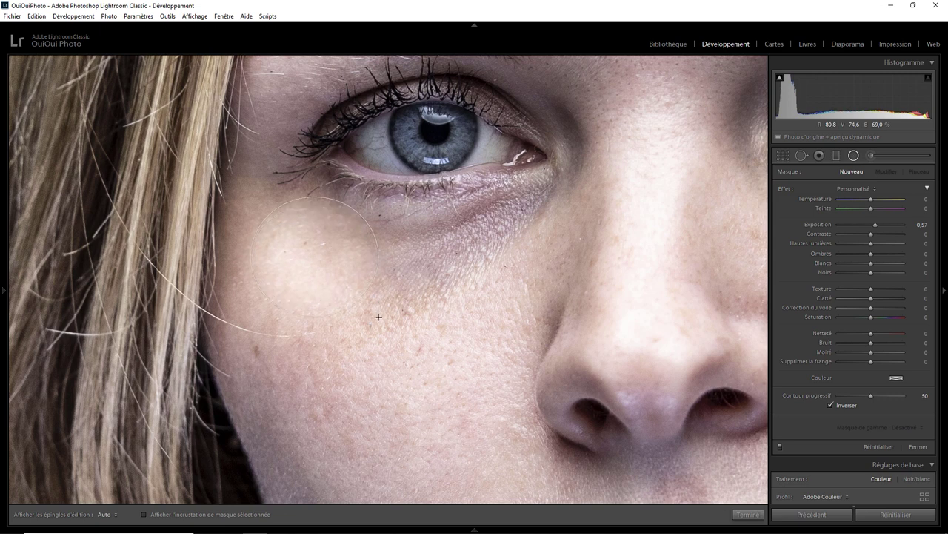
double_click(784, 188)
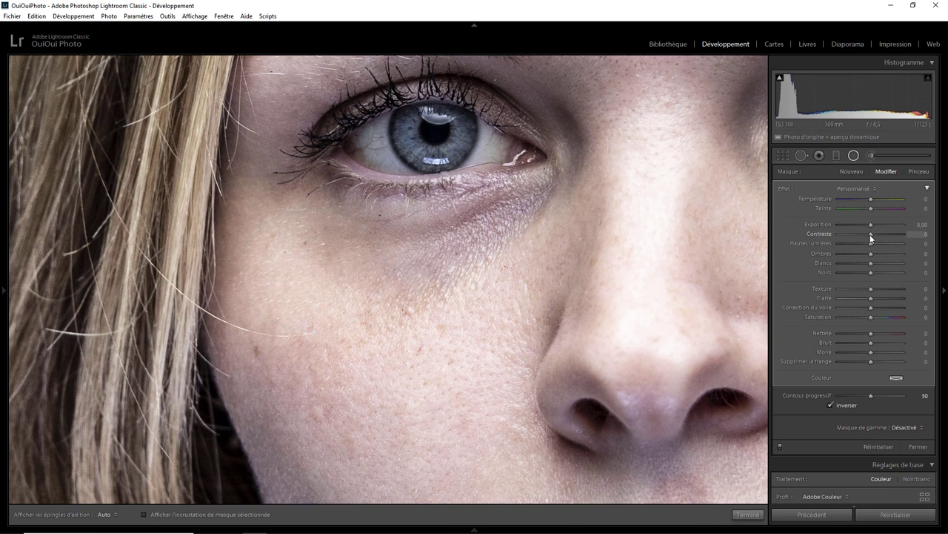
mouse_move(854, 234)
mouse_down()
mouse_move(884, 235)
mouse_move(862, 233)
mouse_up()
click(394, 333)
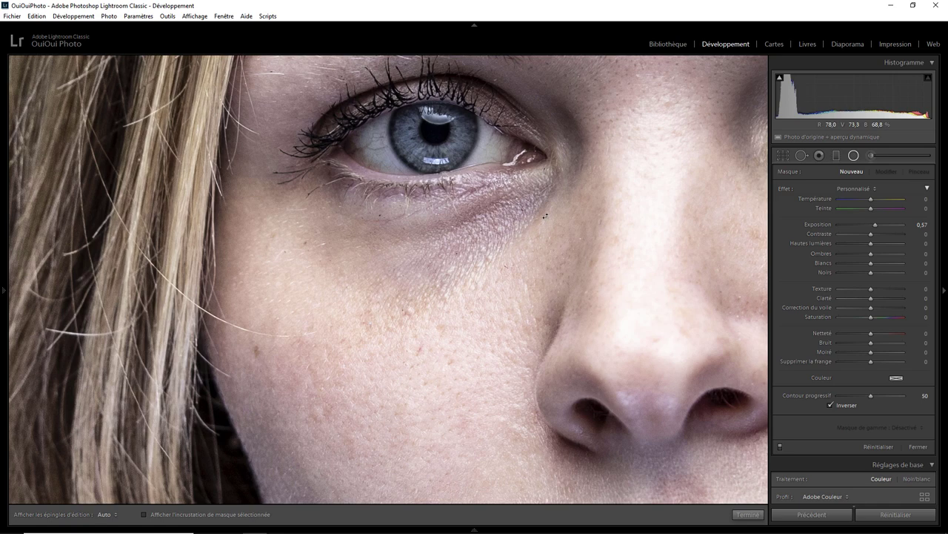
click(747, 514)
Zoom to Fit on the whole face and reset Clarity to 0
click(541, 262)
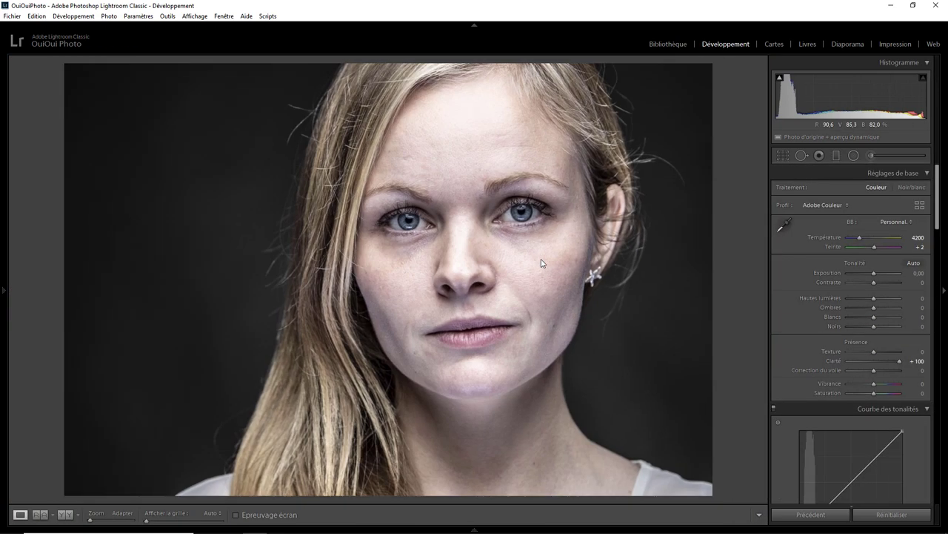
double_click(899, 361)
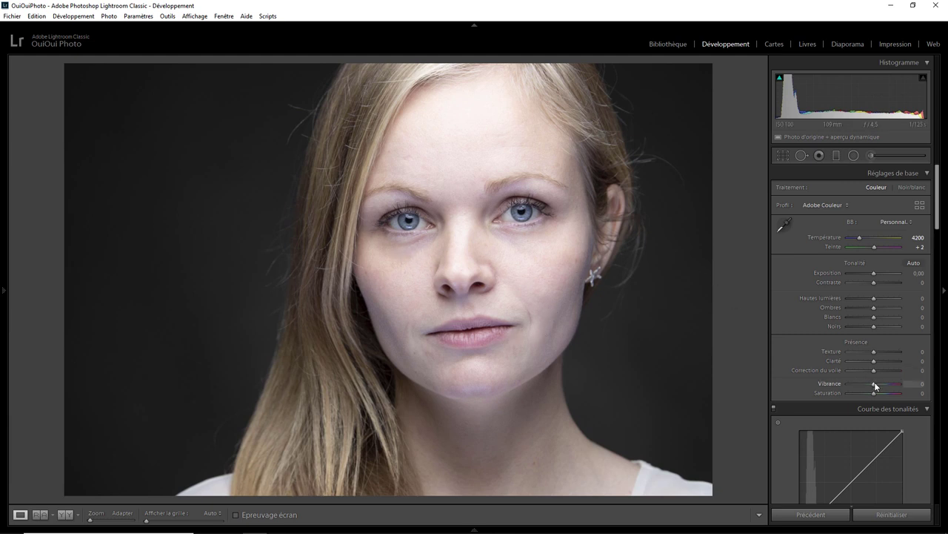
Raise Vibrance to +100 and zoom to 1:1 on the cheek and eye
mouse_move(875, 383)
mouse_down()
mouse_move(900, 383)
mouse_move(899, 393)
mouse_up()
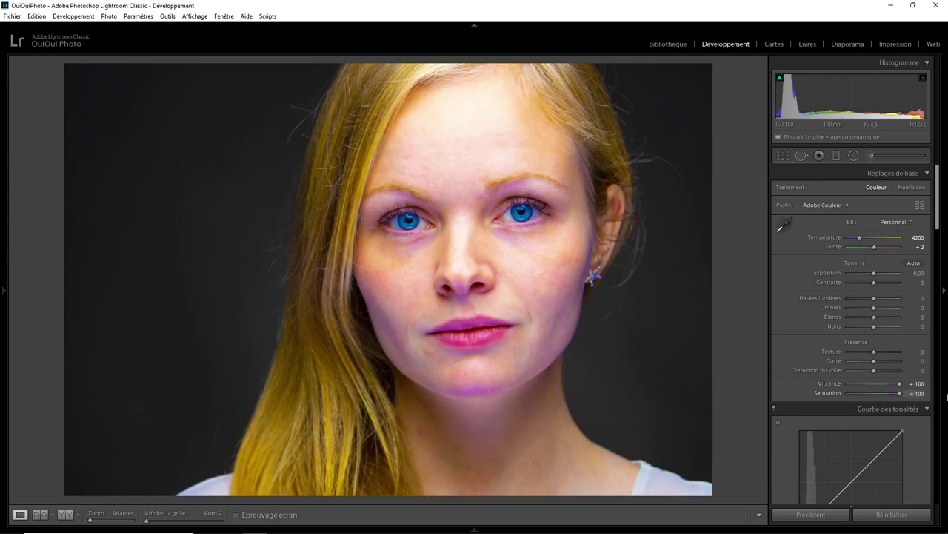
click(410, 258)
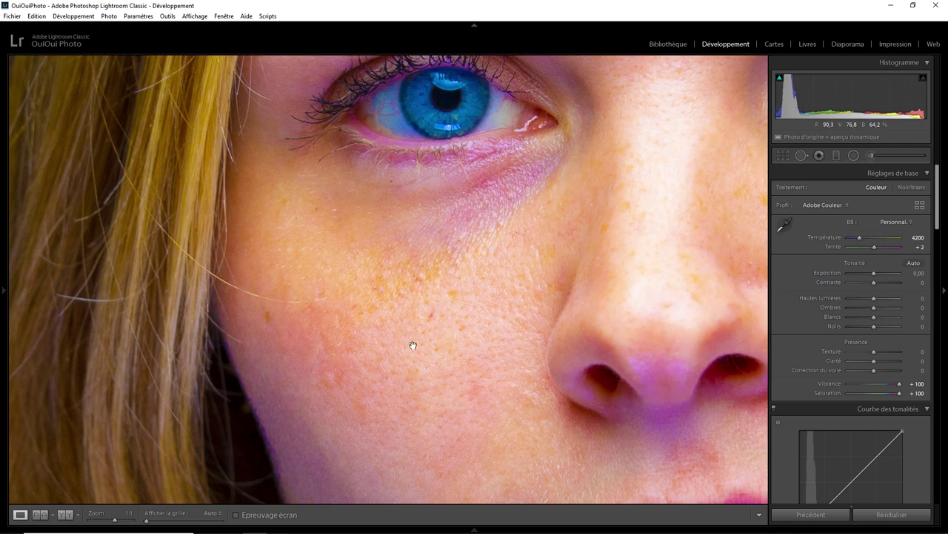
Add a tilted cheek radial filter with exposure 0 and Saturation −35, then open its Color swatch
click(853, 155)
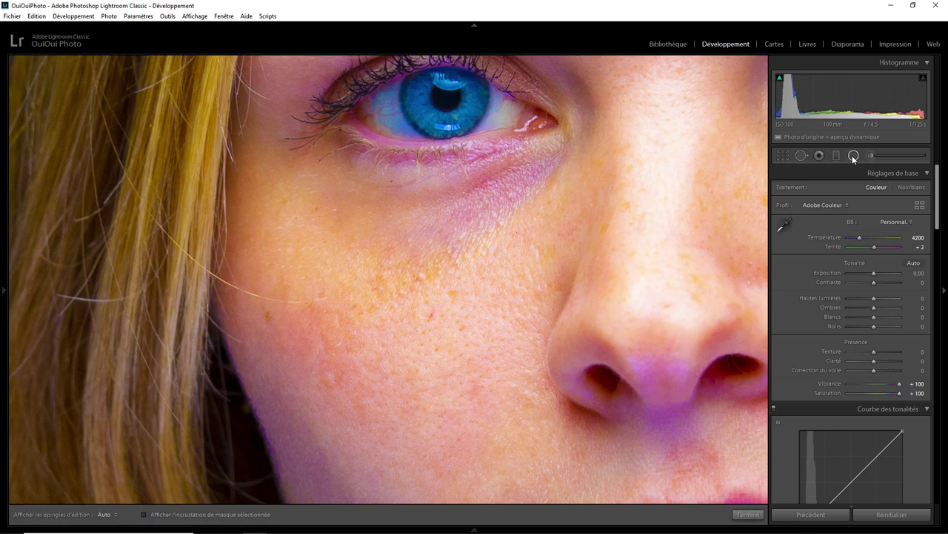
drag(453, 241, 286, 329)
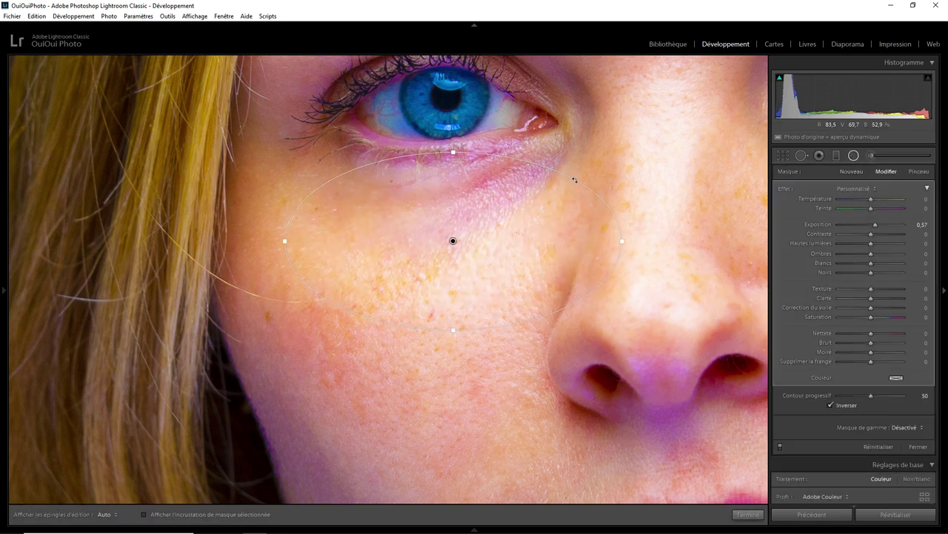
drag(574, 179, 512, 132)
drag(452, 241, 428, 275)
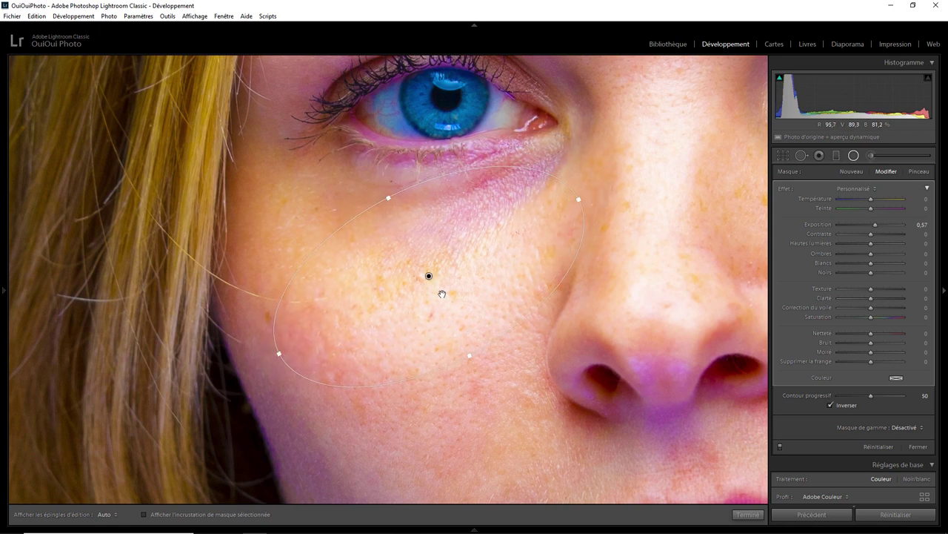
double_click(784, 187)
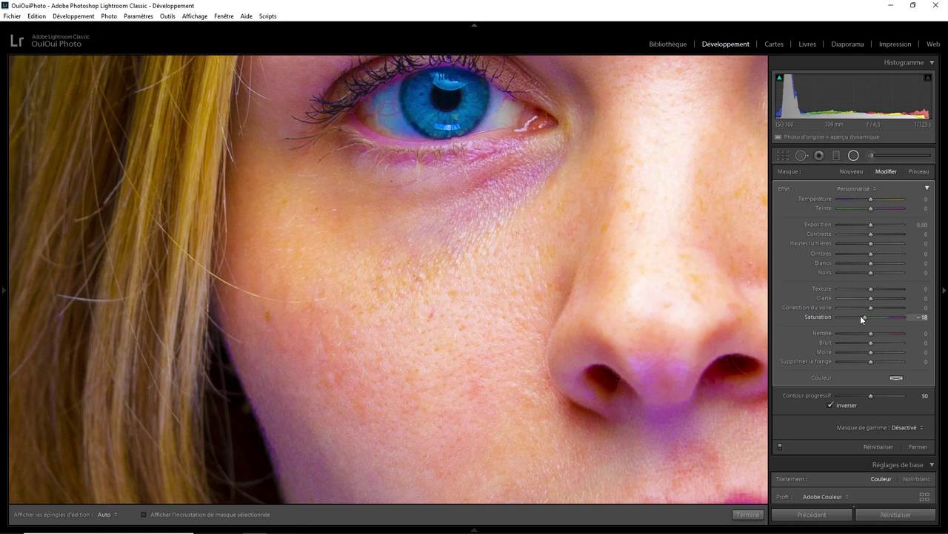
mouse_move(860, 316)
mouse_down()
mouse_move(868, 318)
mouse_move(860, 317)
mouse_up()
click(896, 378)
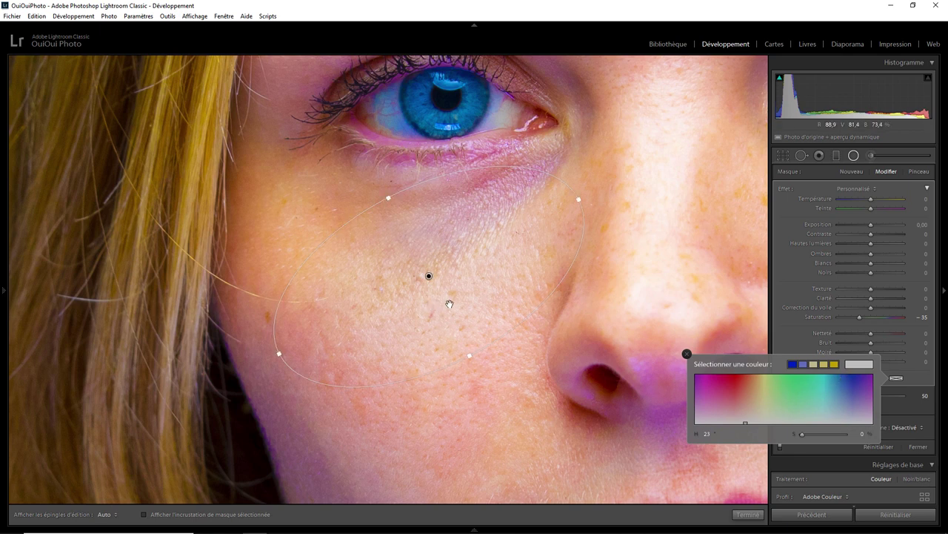
Tint the cheek filter with a sampled cheek skin tone at saturation 18, then toggle it off
click(760, 395)
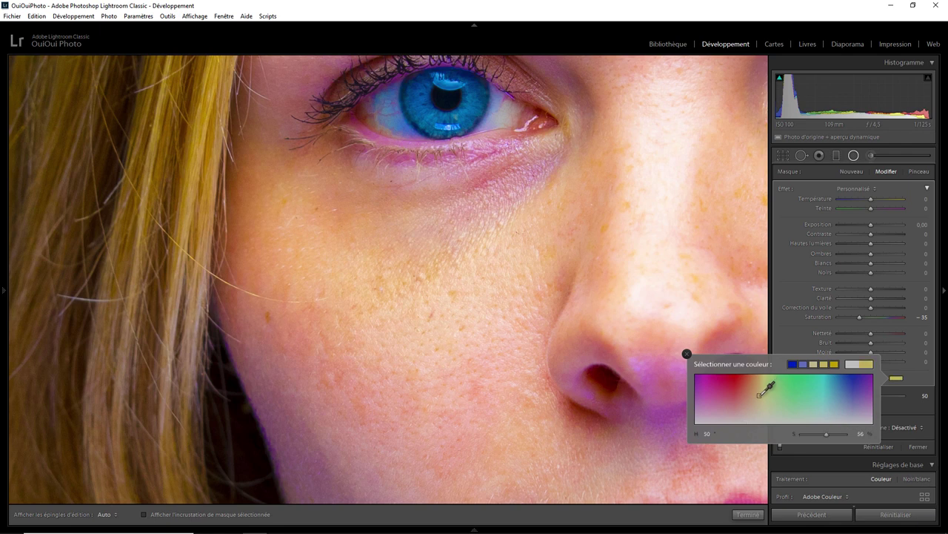
drag(759, 396, 594, 346)
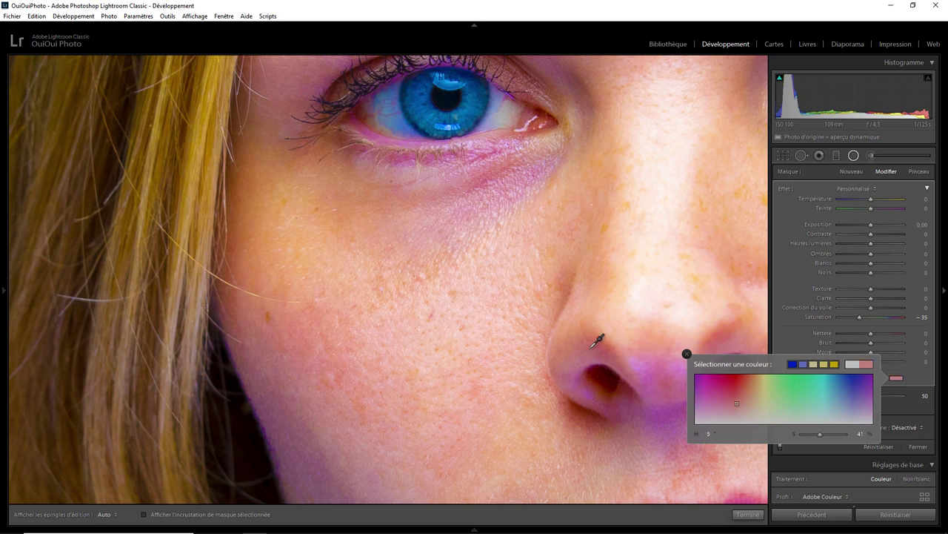
click(472, 306)
drag(472, 305, 472, 305)
drag(809, 433, 814, 434)
mouse_move(780, 447)
click(687, 355)
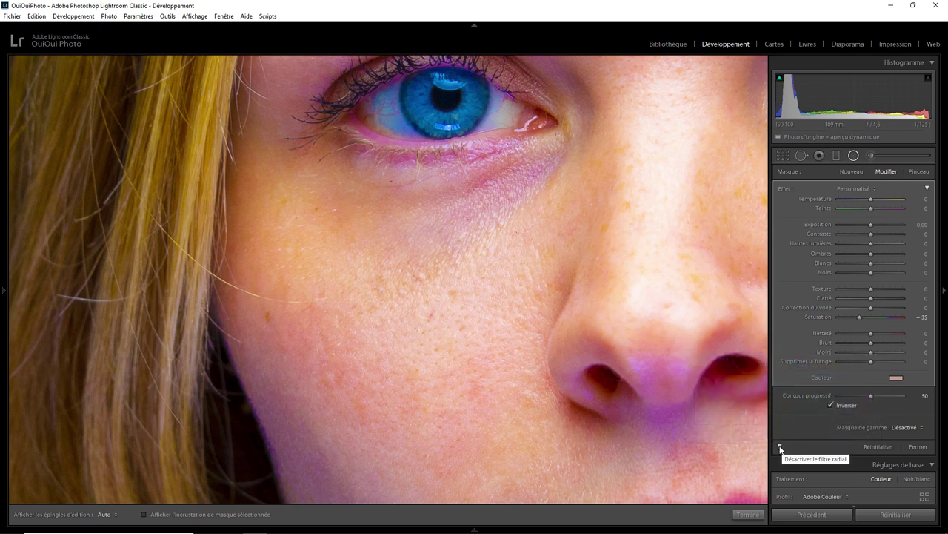
click(780, 446)
Close the radial filter settings and reset the Présence Vibrance and Saturation to 0
click(915, 447)
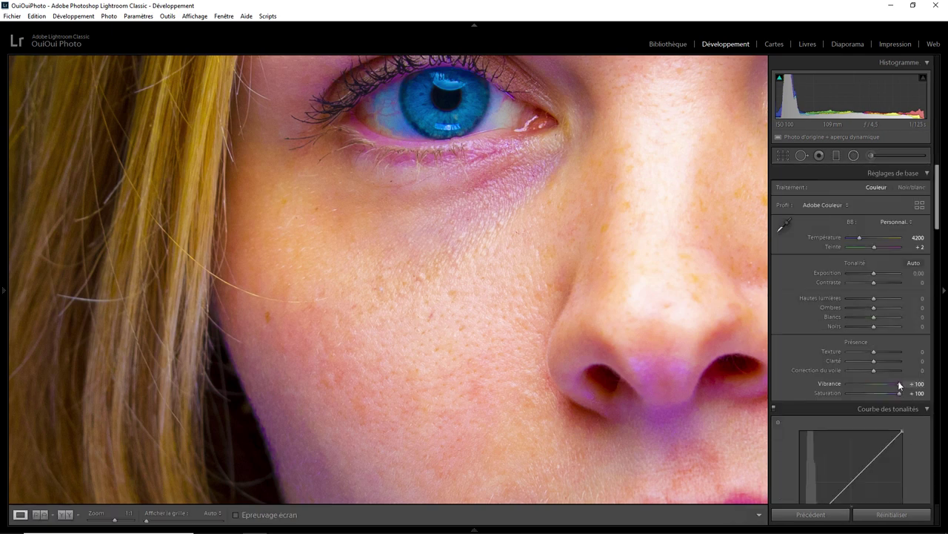
double_click(898, 383)
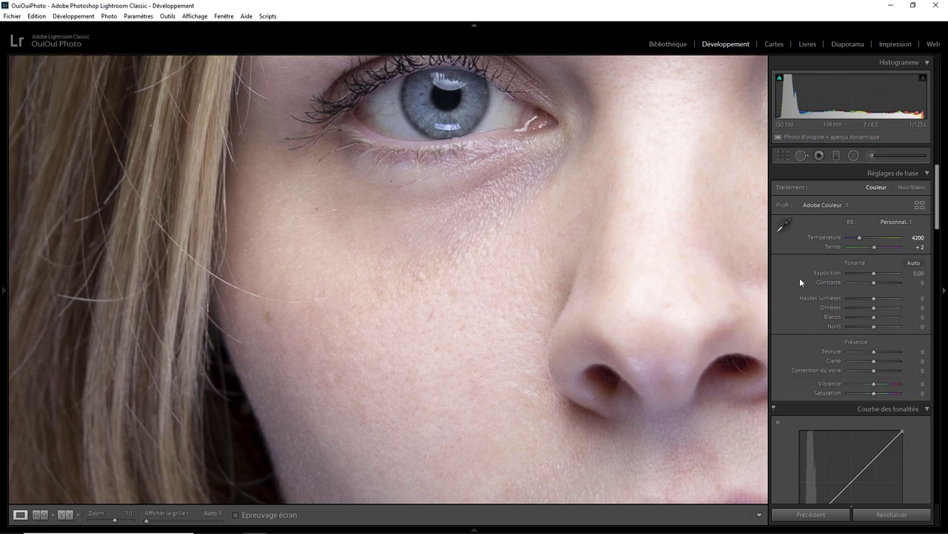
Reopen the Radial Filter tool and switch the cheek filter's effect off for comparison
click(854, 156)
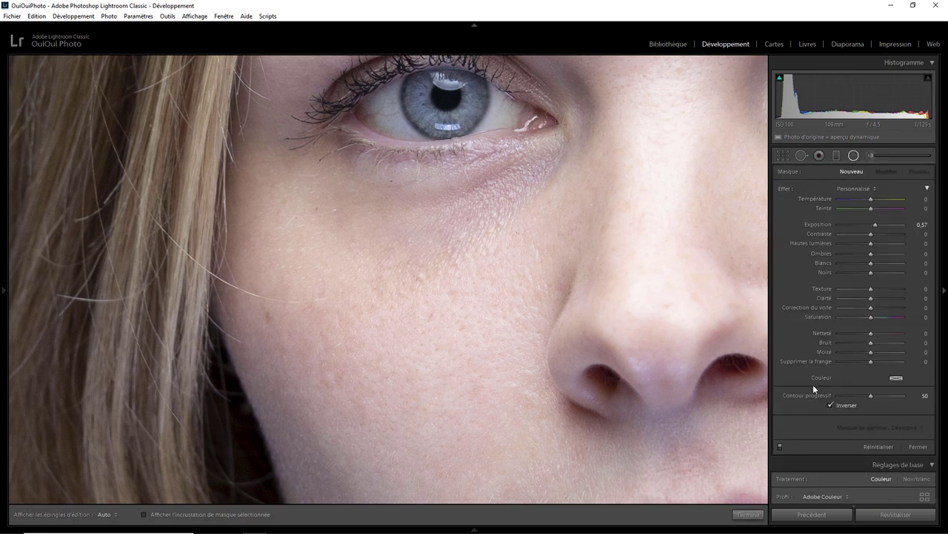
click(857, 155)
click(857, 155)
click(780, 447)
Finish the radial filter with Terminé and fit the whole face in the view
click(744, 510)
click(643, 230)
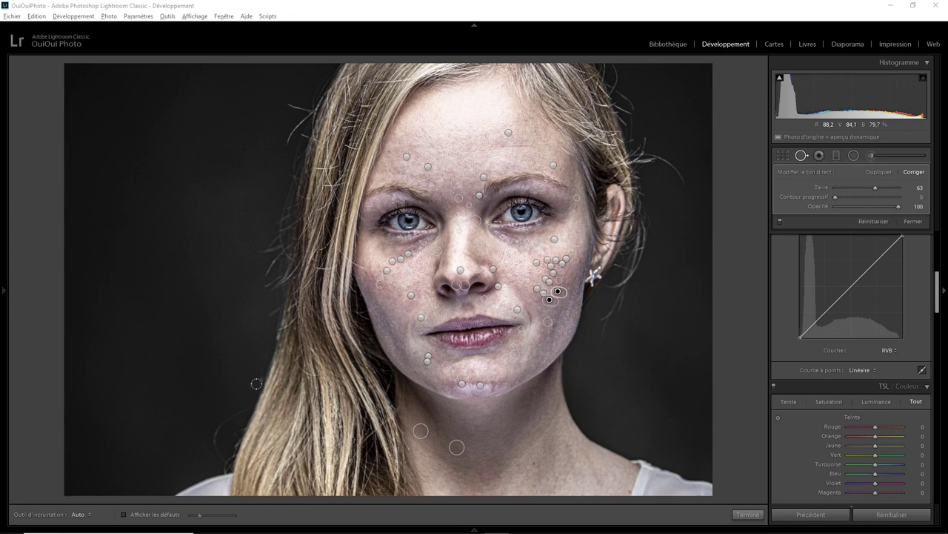
Set the healing overlay option to Jamais, after briefly trying Auto
click(77, 514)
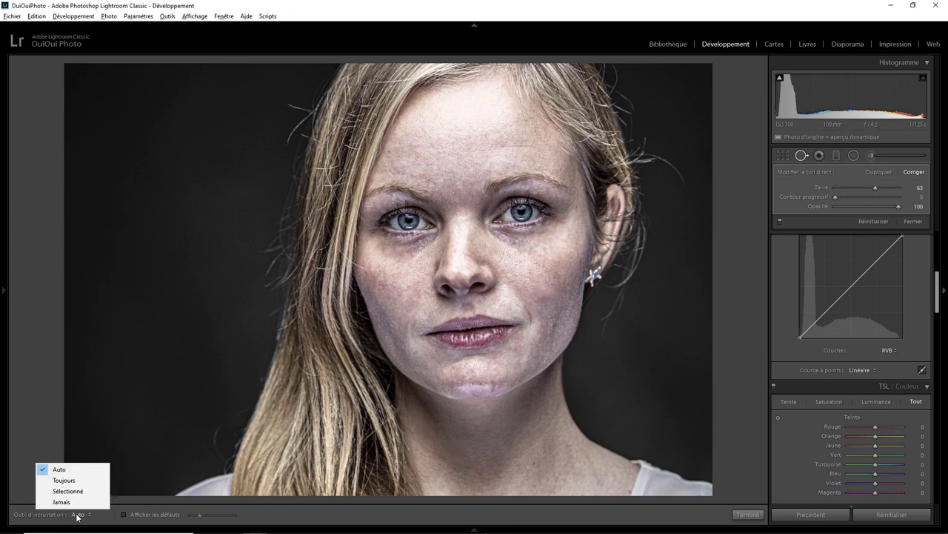
click(62, 502)
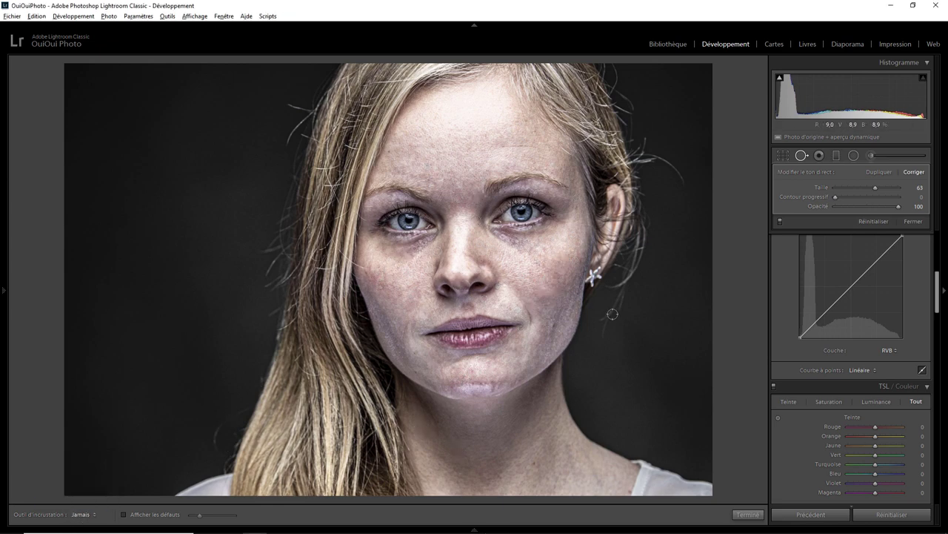
click(83, 514)
click(64, 468)
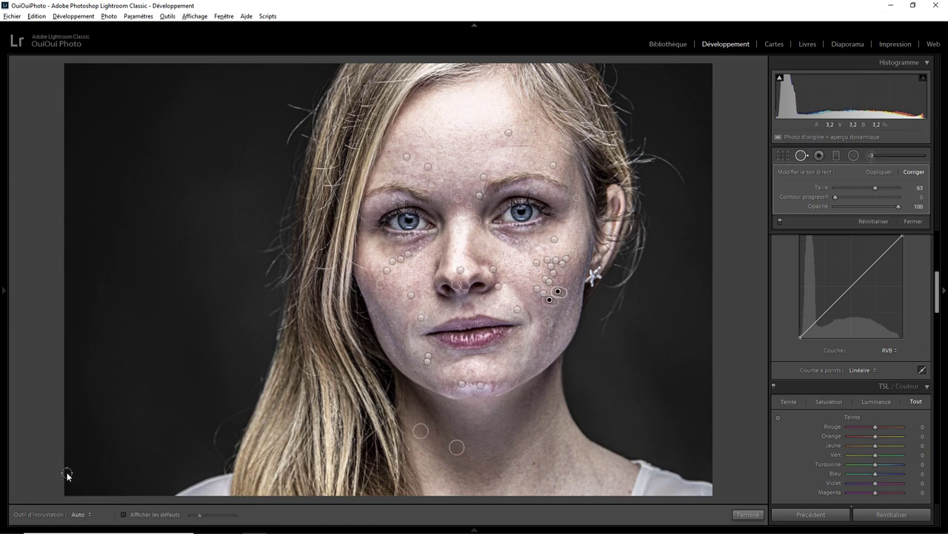
click(78, 514)
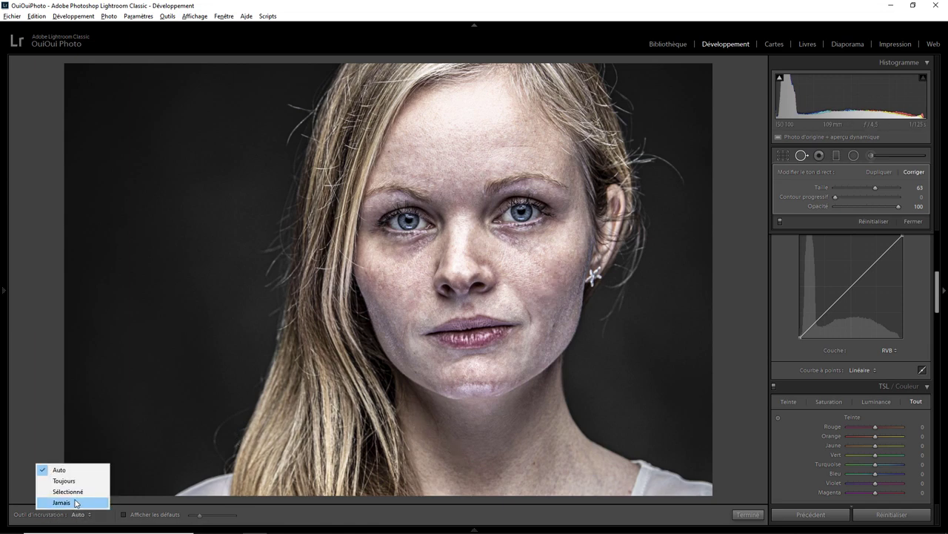
click(75, 503)
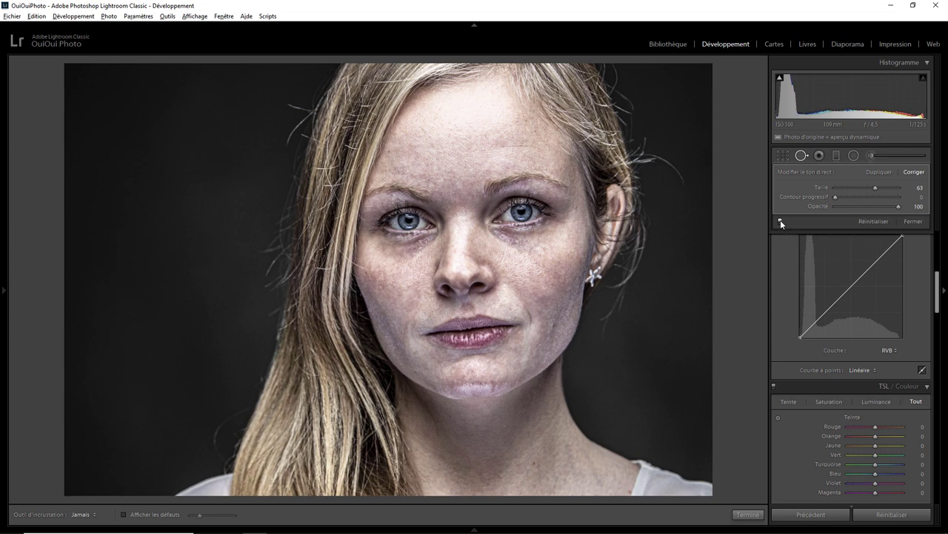
click(781, 220)
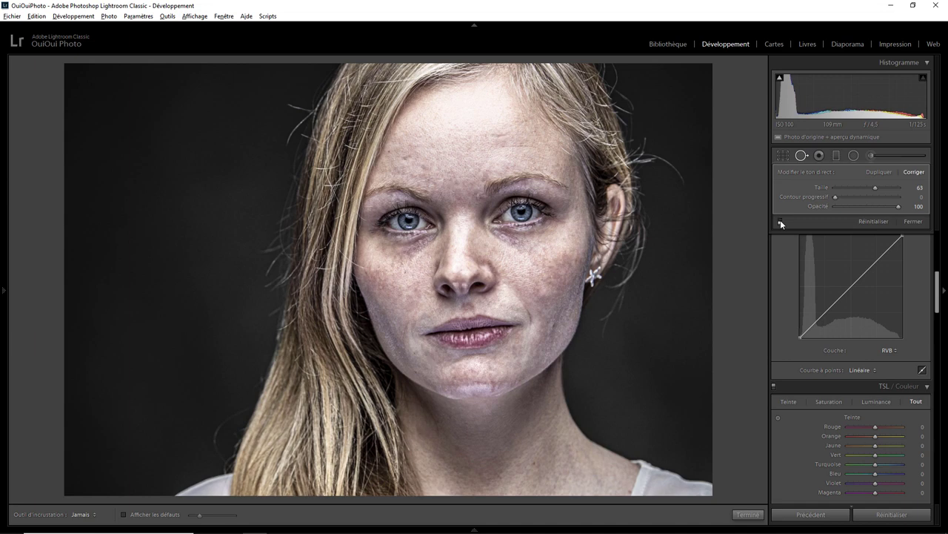
click(781, 220)
click(780, 220)
click(780, 220)
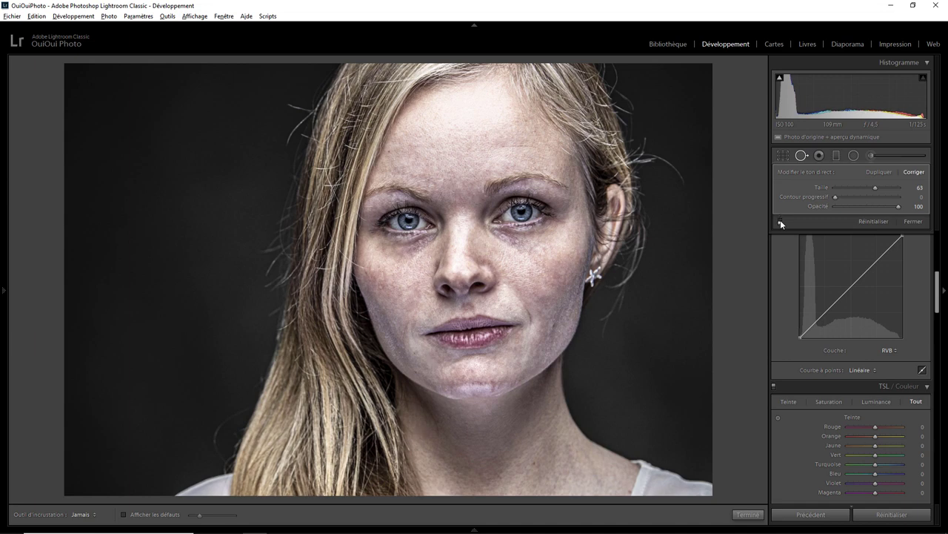
click(780, 220)
click(780, 221)
click(780, 221)
click(780, 220)
click(780, 220)
click(781, 220)
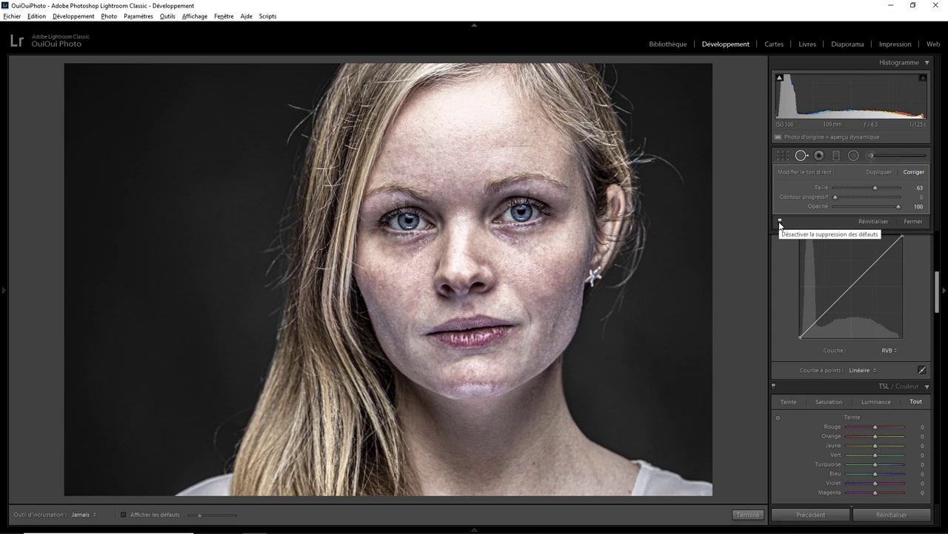
click(780, 221)
click(780, 220)
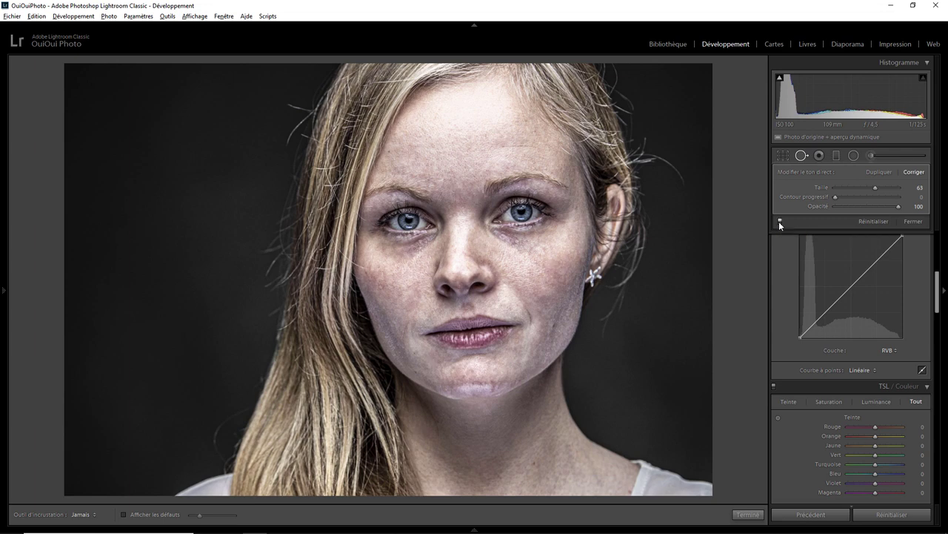
click(779, 221)
click(779, 220)
Close Spot Removal, scroll to Basic, and reset Texture and Clarté from +100 to 0
click(914, 221)
drag(937, 290, 937, 310)
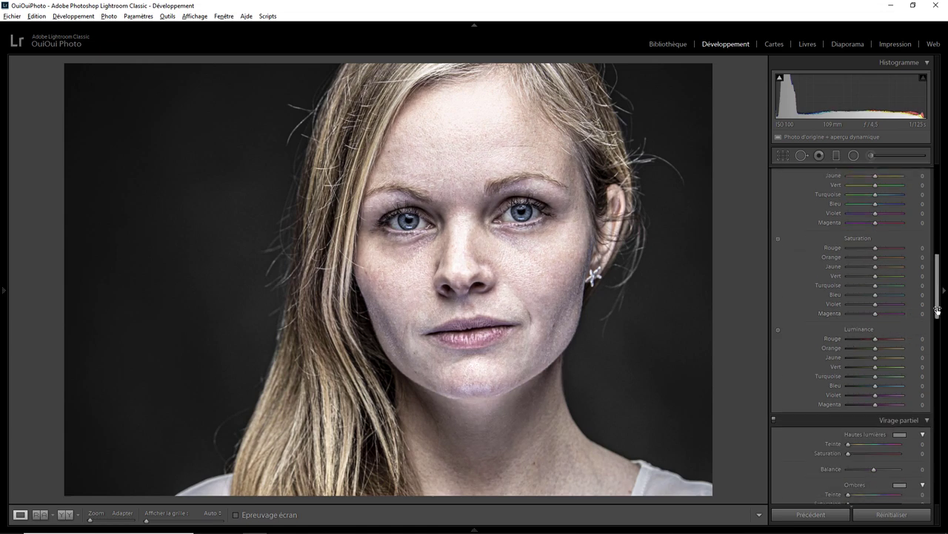
drag(937, 290, 935, 200)
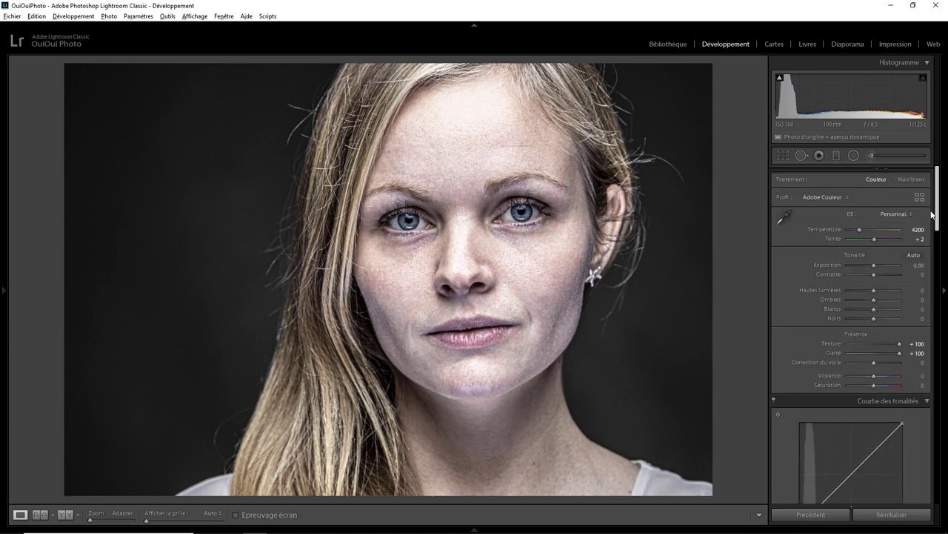
double_click(898, 343)
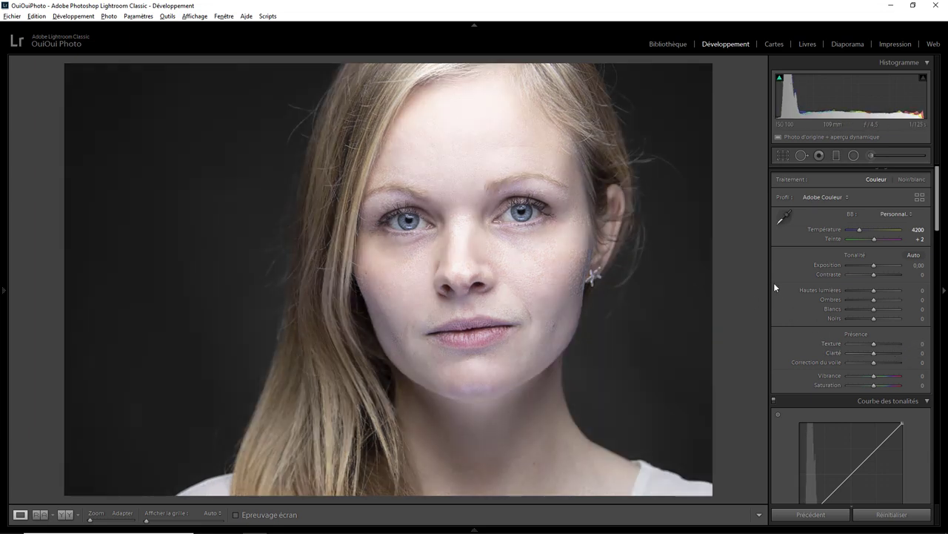
key(backslash)
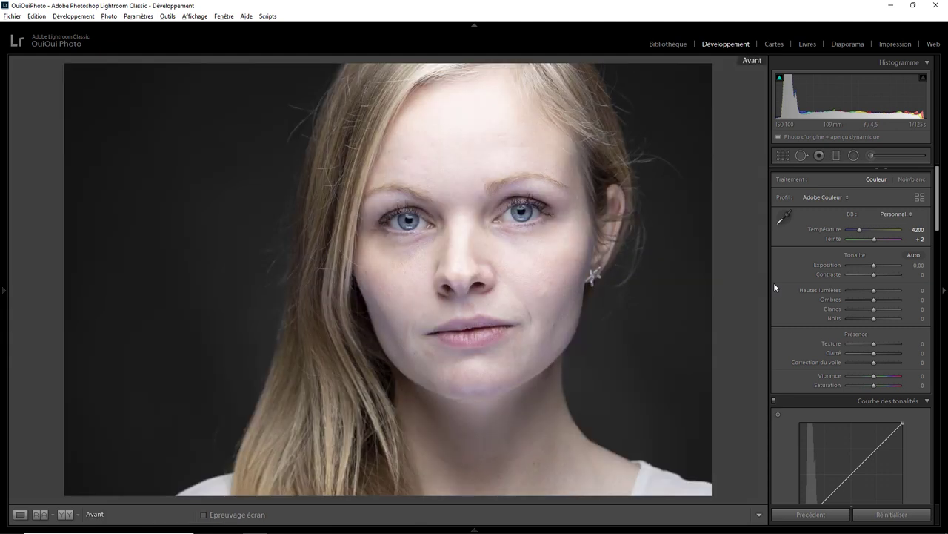
key(backslash)
key(backslash)
key(backslash)
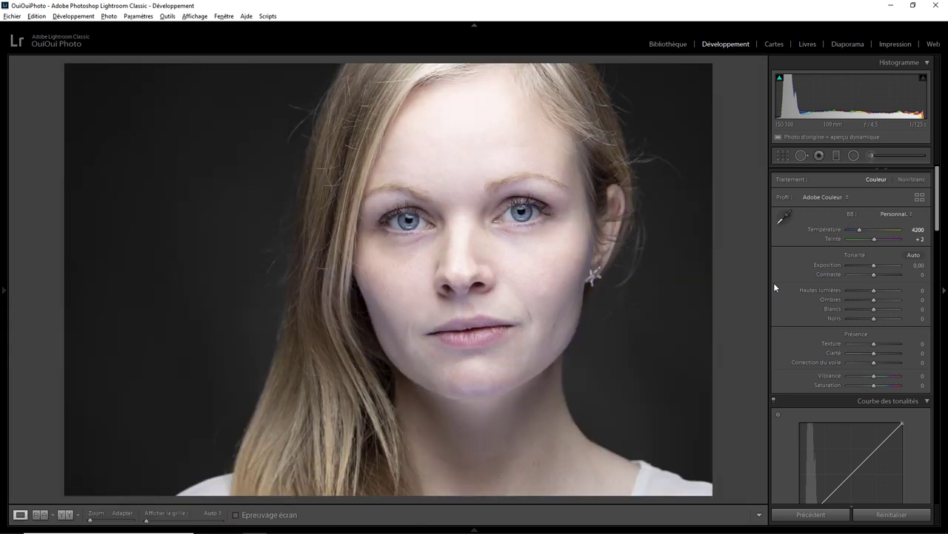
key(backslash)
key(backslash)
key(backslash)
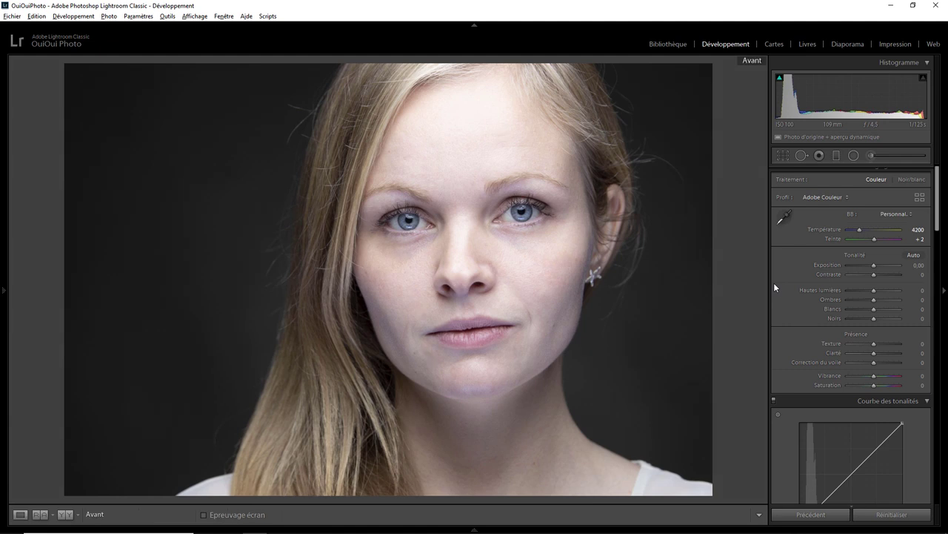
key(backslash)
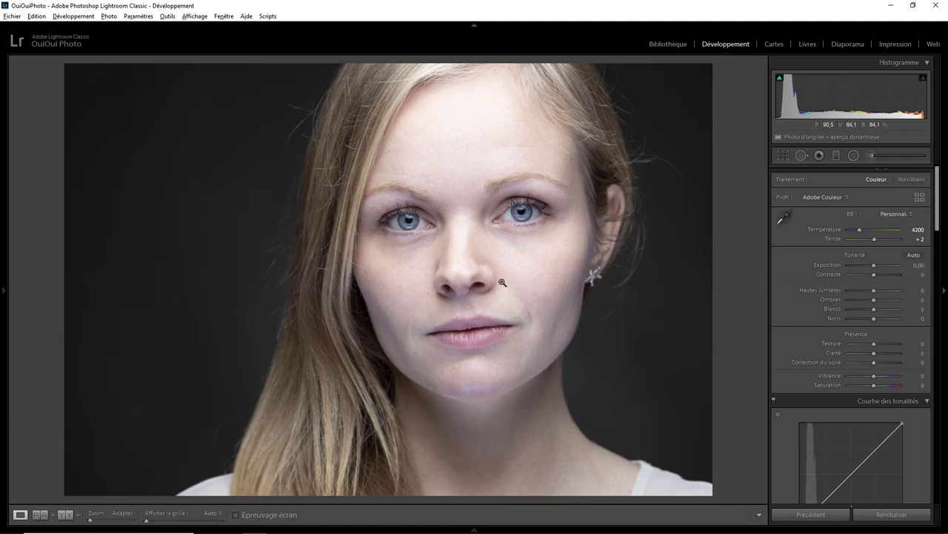
key(backslash)
key(backslash)
key(backslash)
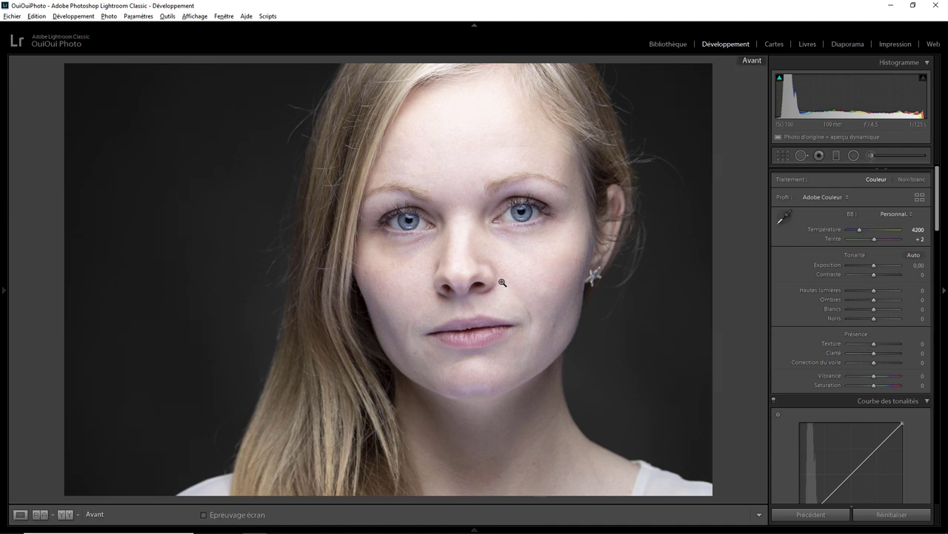
key(backslash)
key(backslash)
key(backslash)
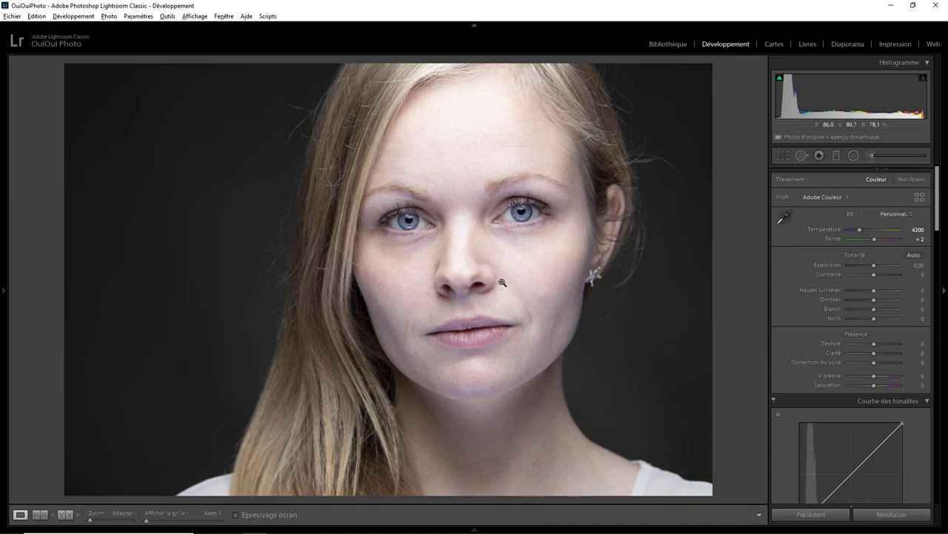
key(backslash)
key(backslash)
key(backslash)
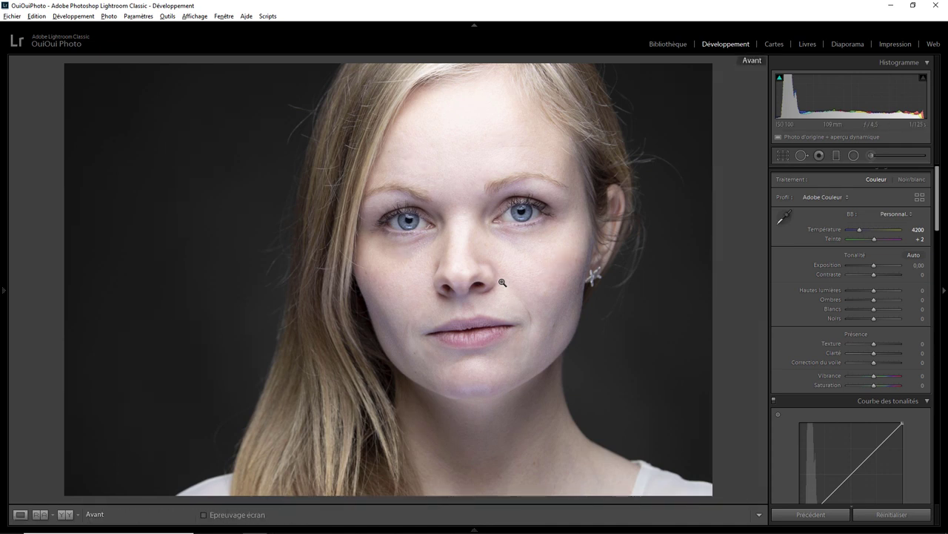
key(backslash)
key(backslash)
key(backslash)
key(backslash)
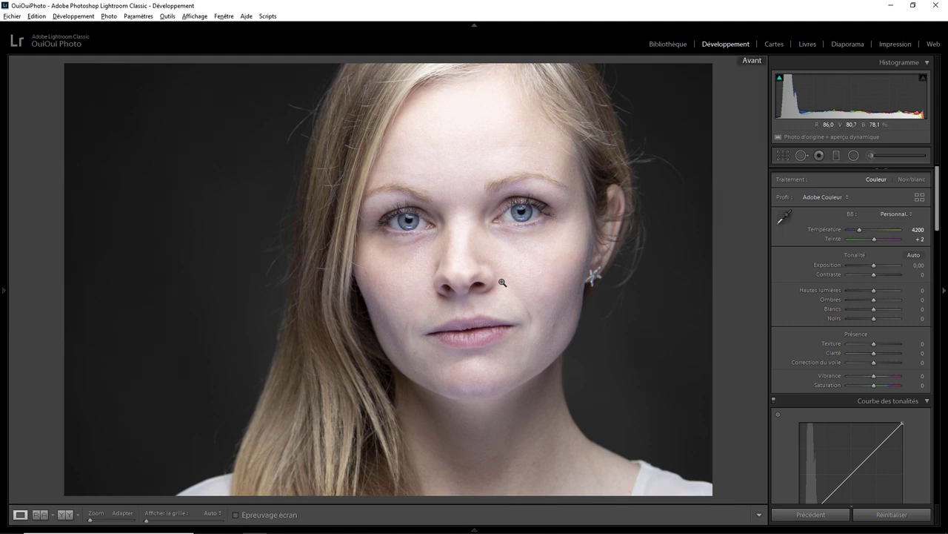
key(backslash)
key(backslash)
key(backslash)
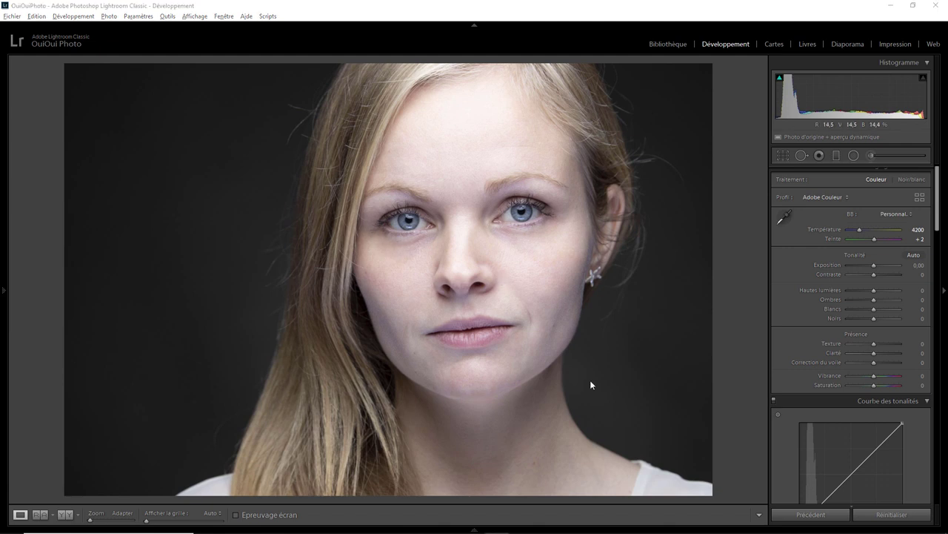
Check the eyes at 1:1, flip between Before and After, then reopen the radial filters
click(435, 219)
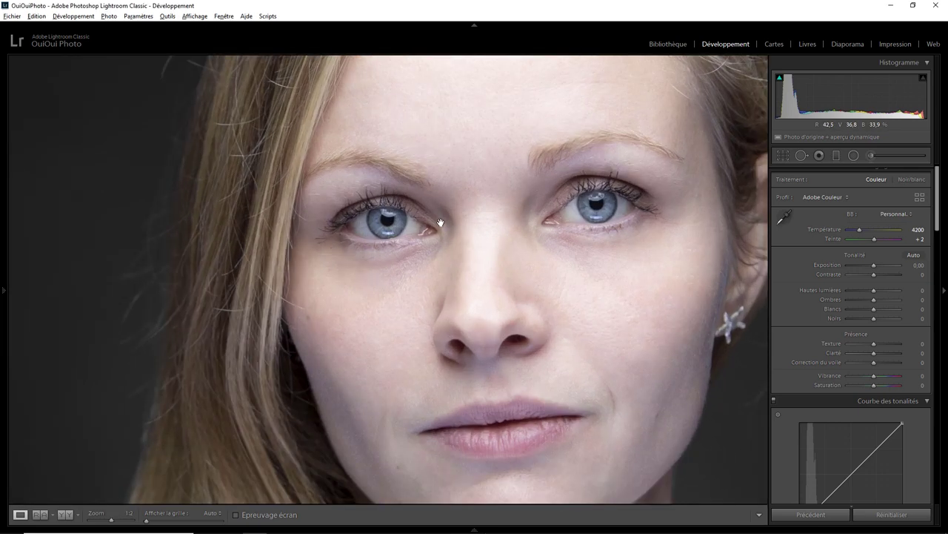
click(418, 239)
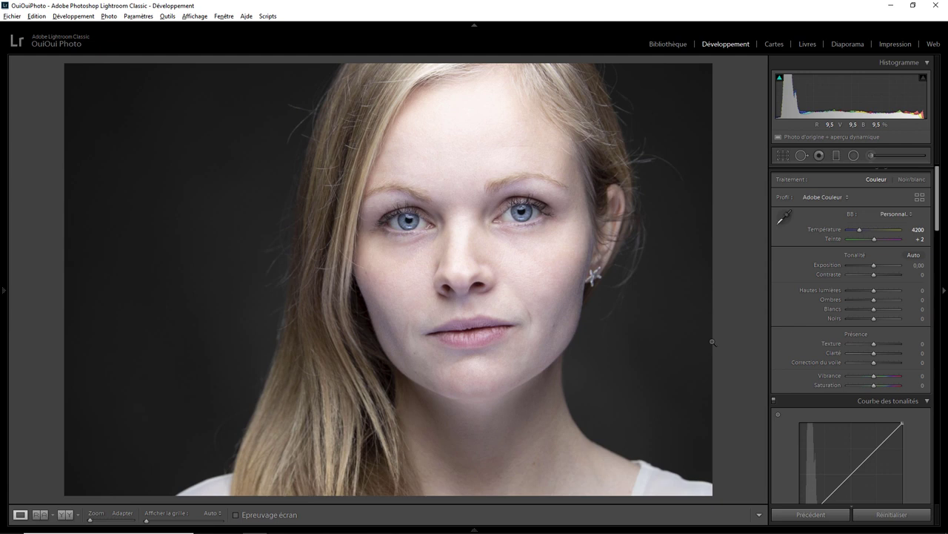
key(backslash)
key(backslash)
key(backslash)
key(backslash)
key(backslash)
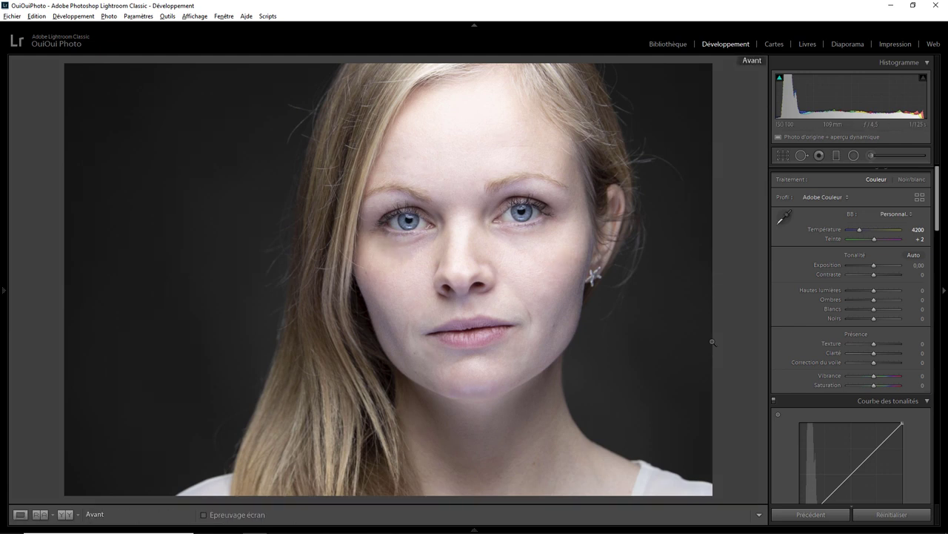
key(backslash)
key(backslash)
key(backslash)
key(backslash)
key(backslash)
key(backslash)
key(backslash)
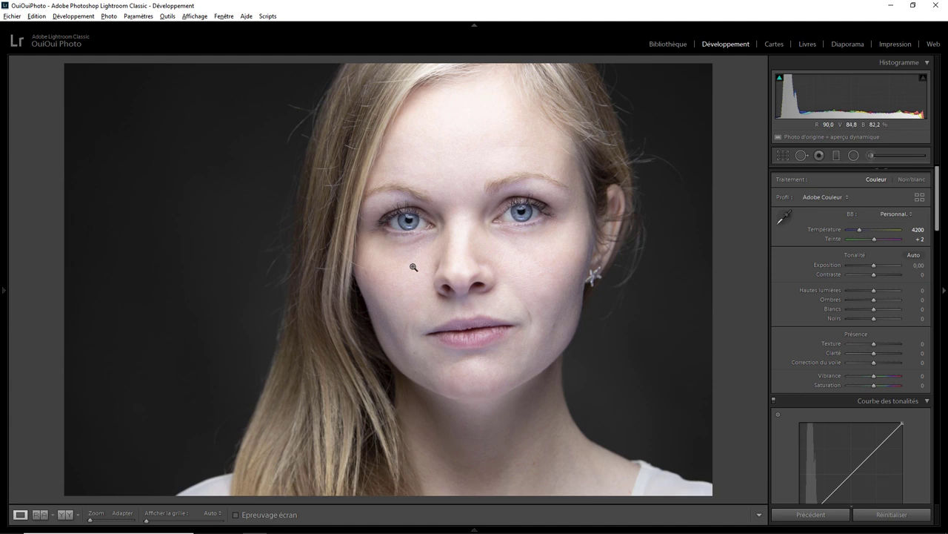
key(backslash)
key(backslash)
key(backslash)
key(backslash)
key(backslash)
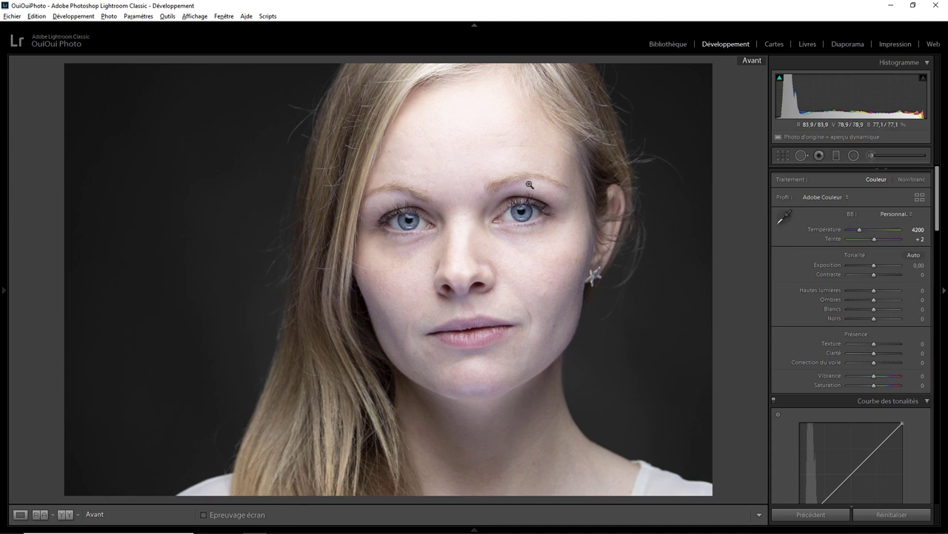
key(backslash)
key(backslash)
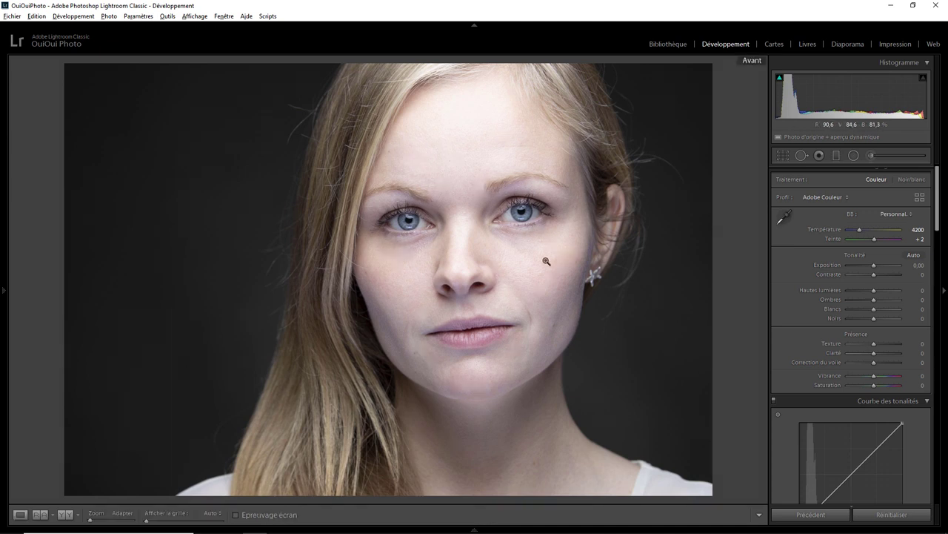
key(backslash)
click(853, 155)
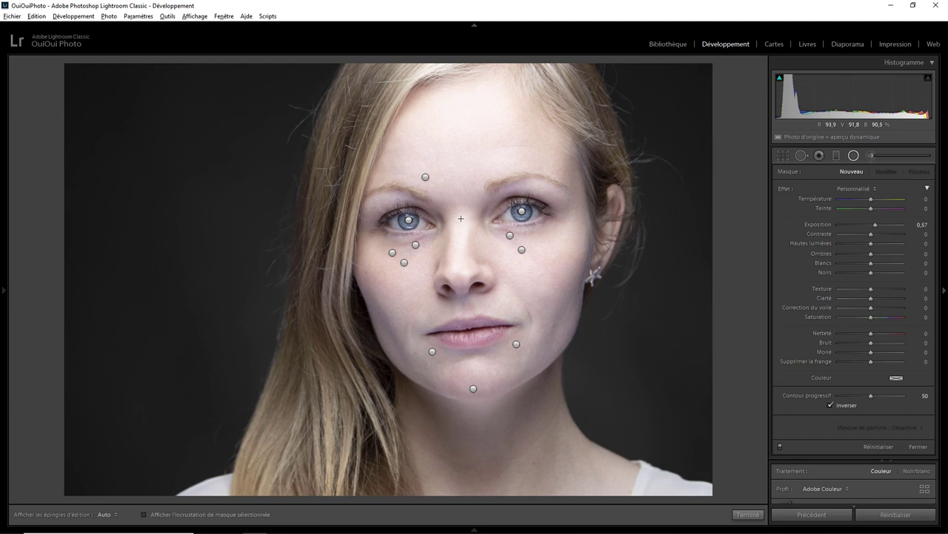
Switch to the Spot Removal tool to display the heal markers across the face
click(799, 155)
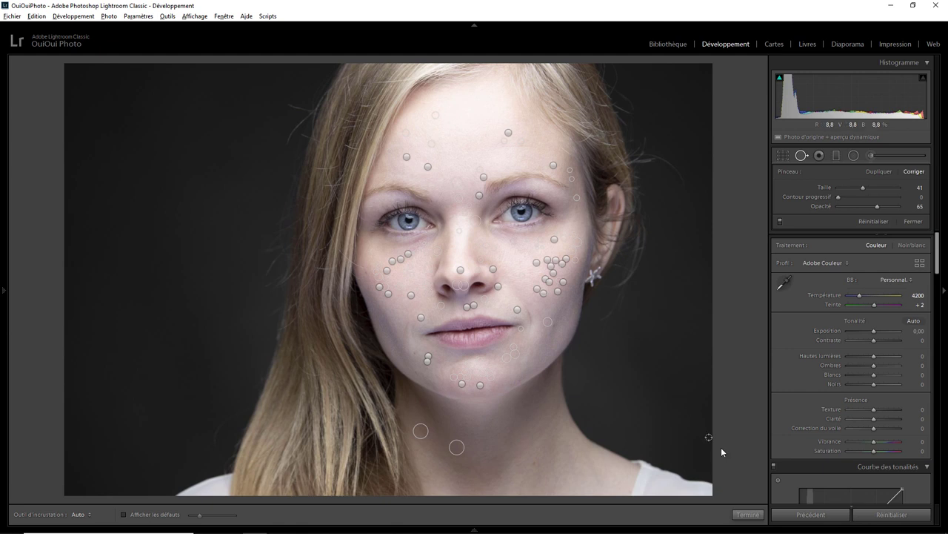
click(749, 515)
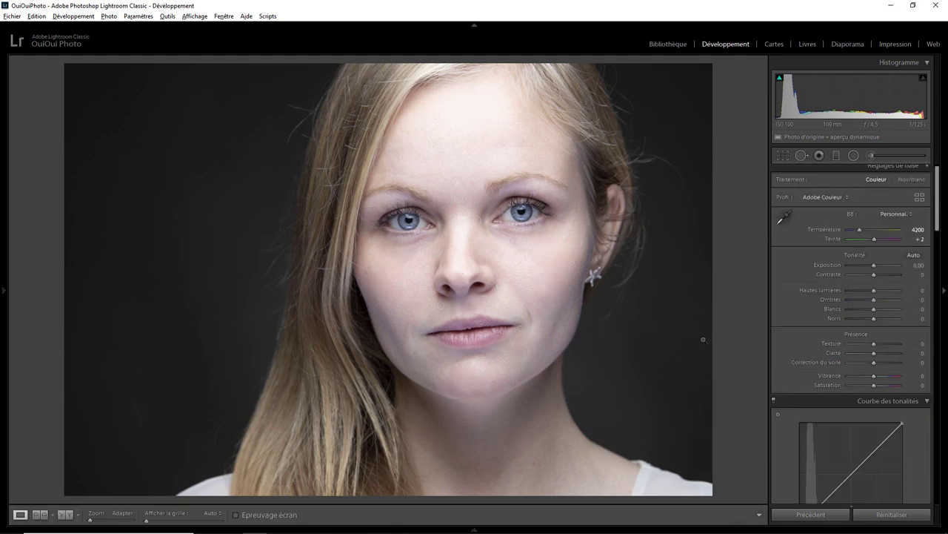